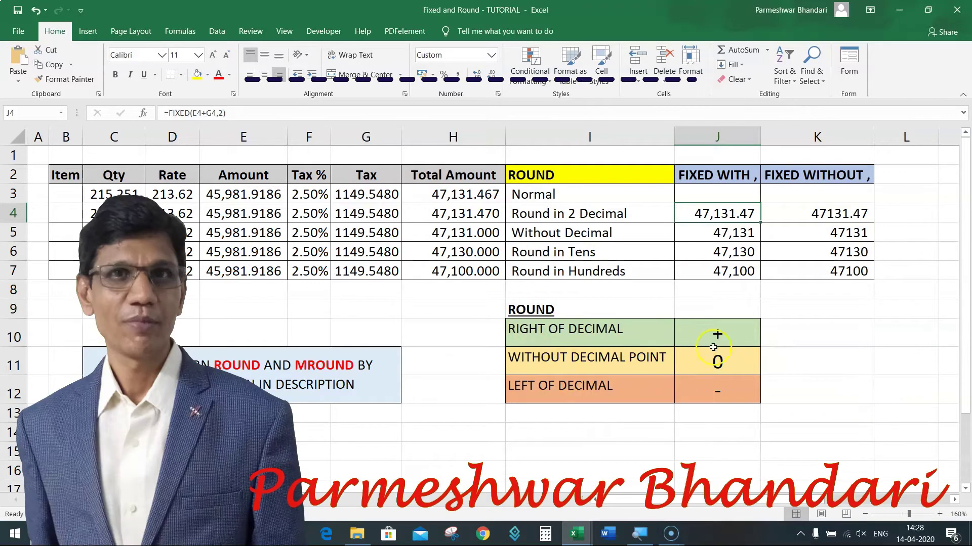
Point out the rule for rounding digits right of the decimal on the finished example.
click(713, 342)
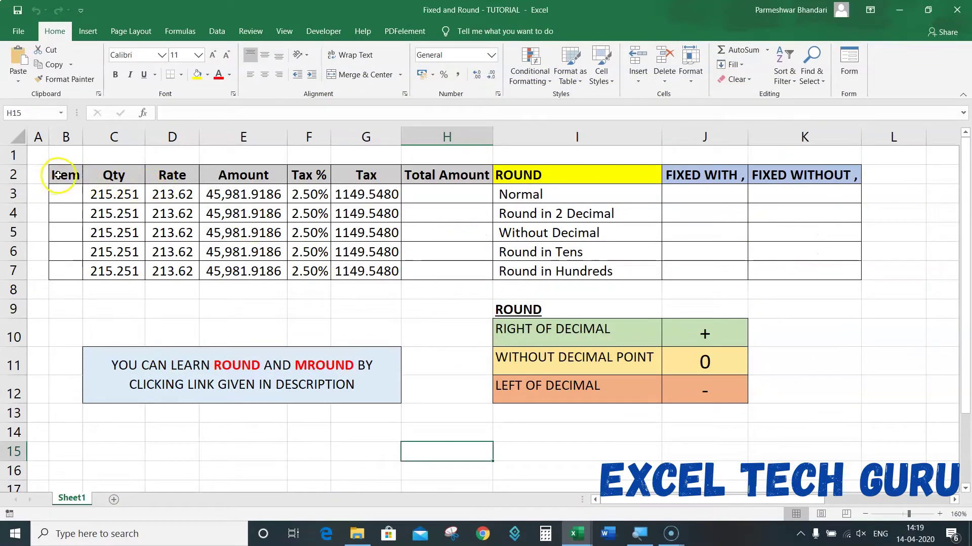
Walk through the Item, Qty, Rate, Amount, Tax %, Tax and Total Amount headers.
click(57, 177)
click(112, 175)
click(171, 177)
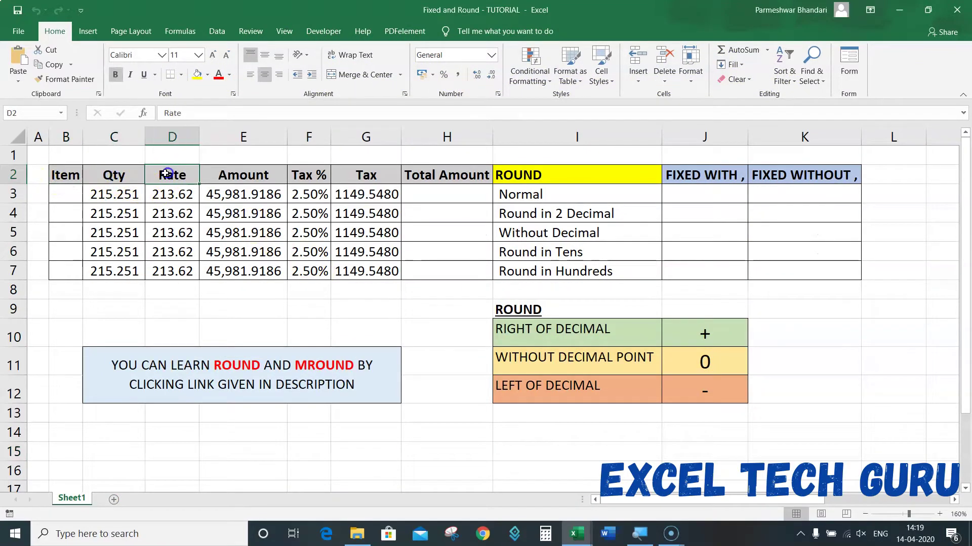
click(233, 176)
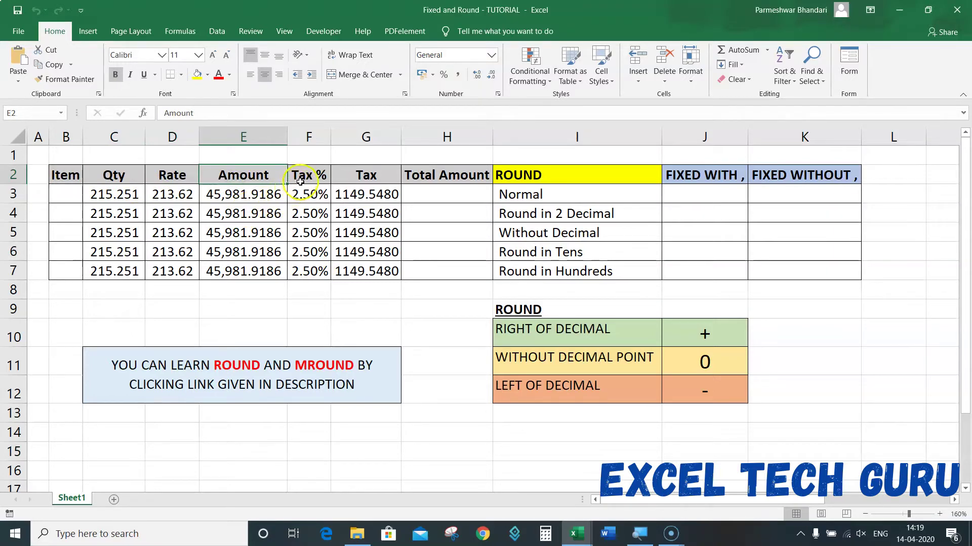
click(305, 178)
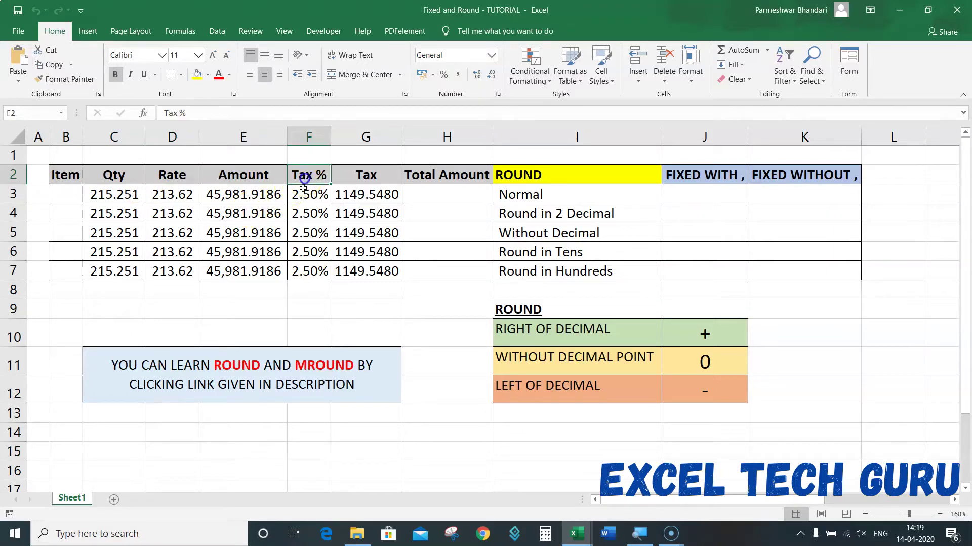
click(362, 175)
click(430, 174)
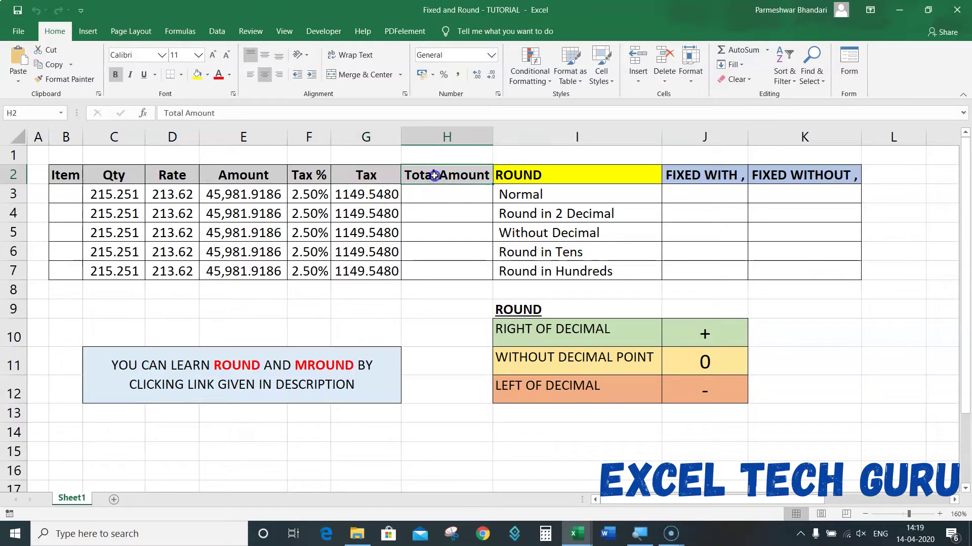
Enter =E3+G3 in H3 so the Total Amount reads 47,131.4666.
click(443, 195)
text(=)
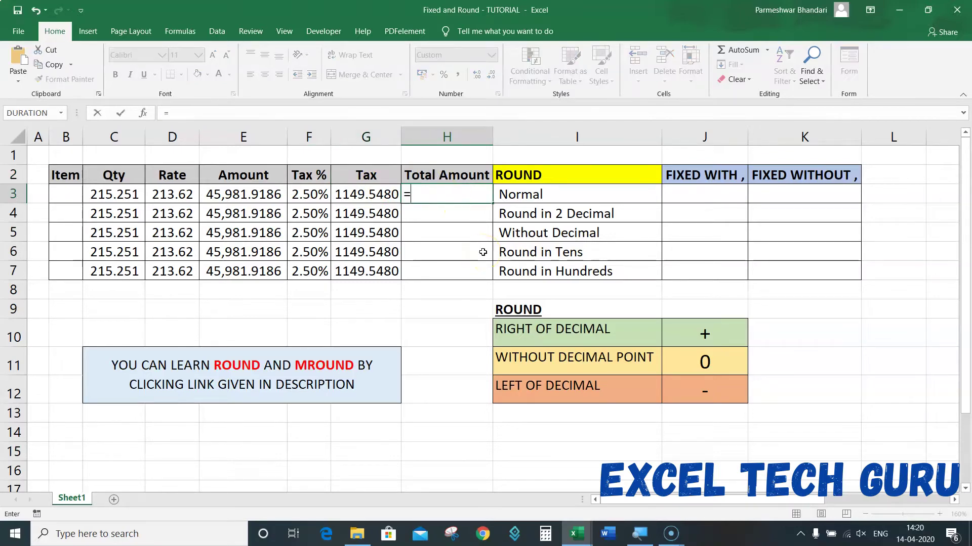
click(259, 198)
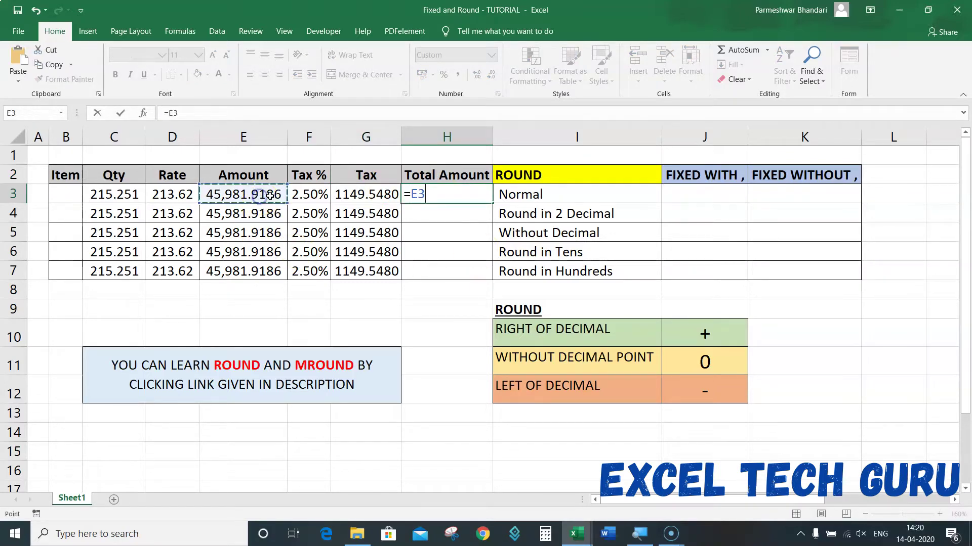
text(+)
click(344, 194)
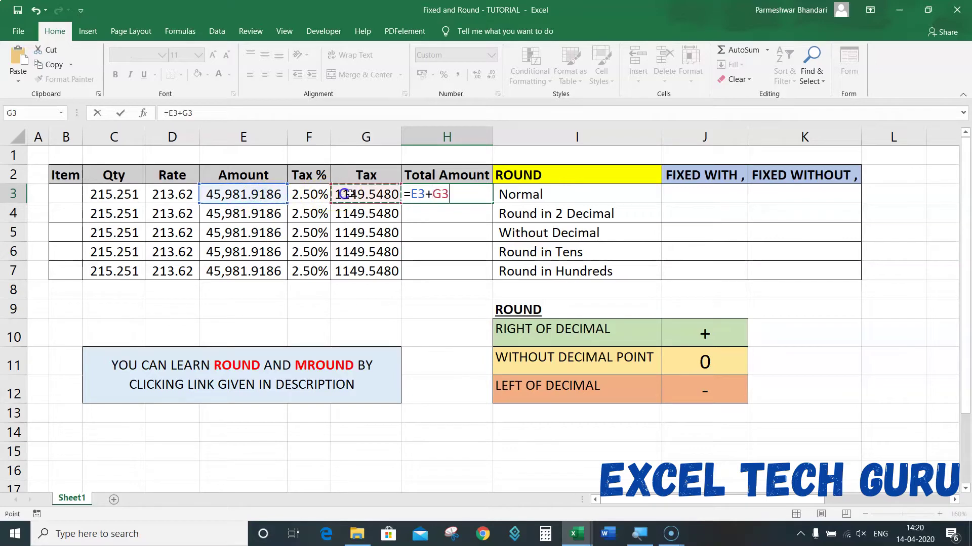
key(Return)
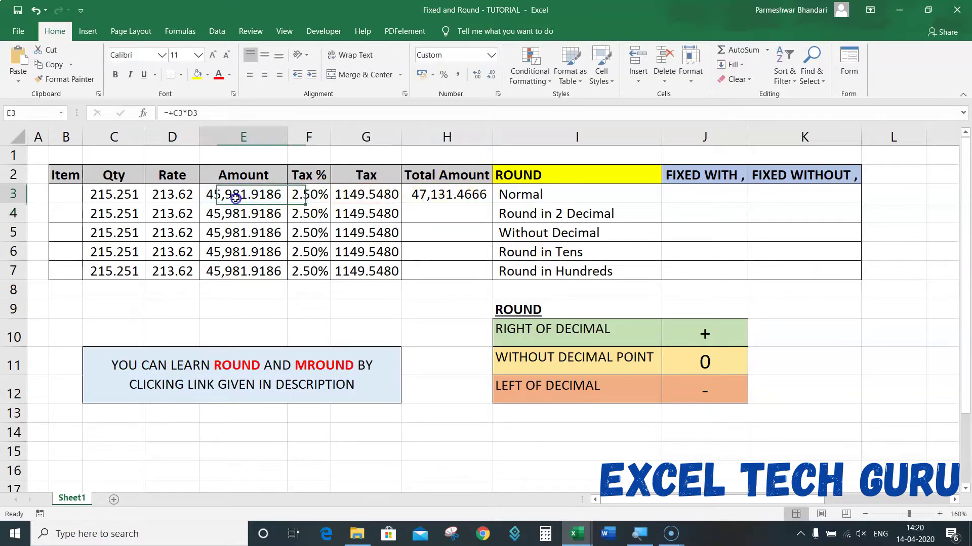
click(425, 194)
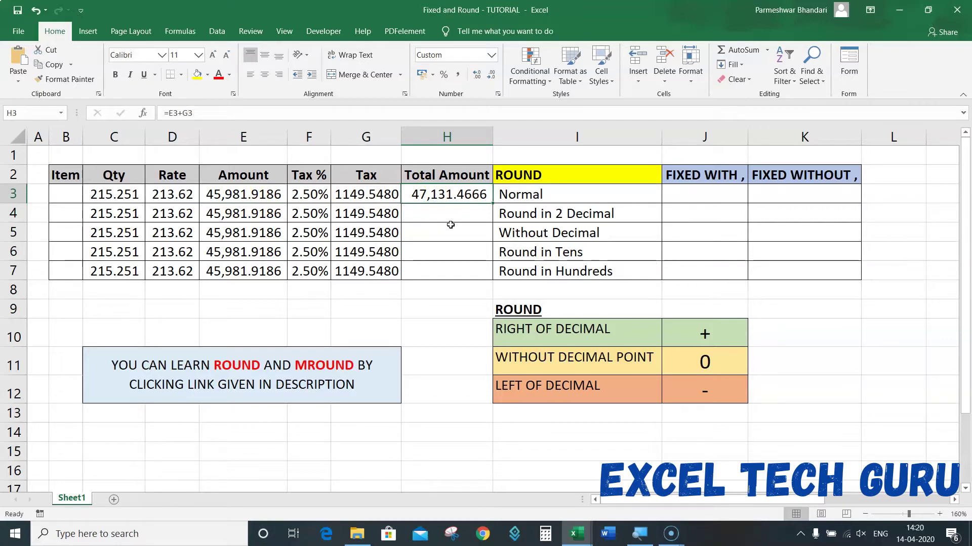
key(F2)
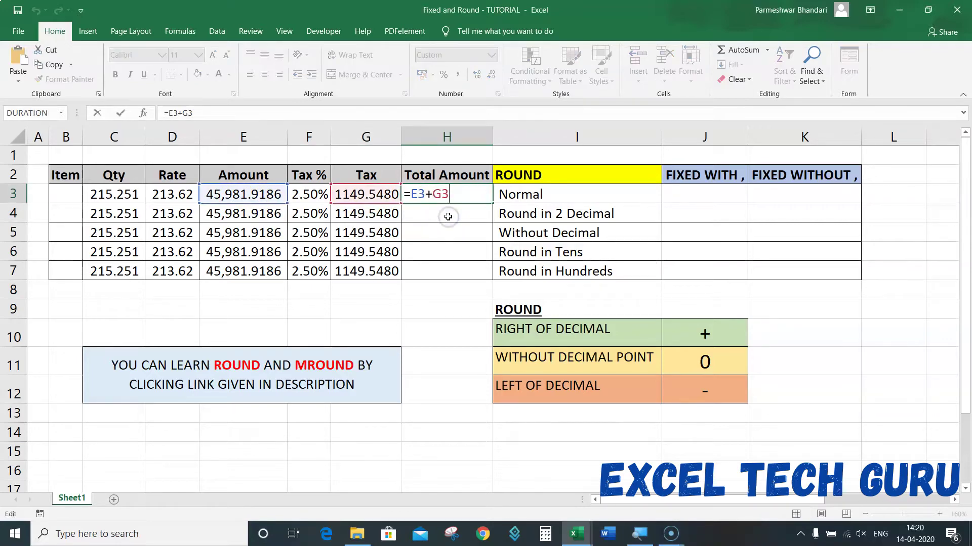
key(ctrl+Return)
click(448, 217)
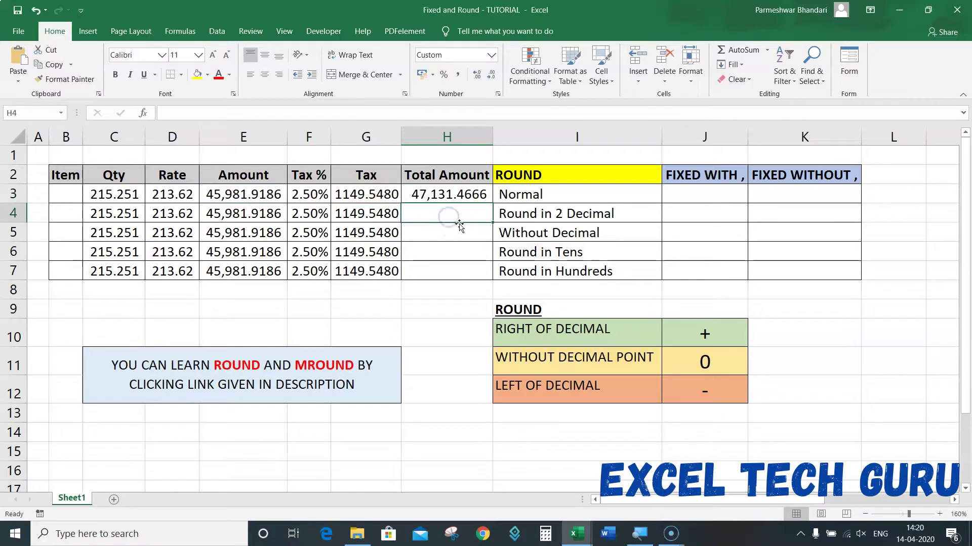
Enter =ROUND(E4+G4,2) in H4, giving a total of 47,131.4700.
text(=R)
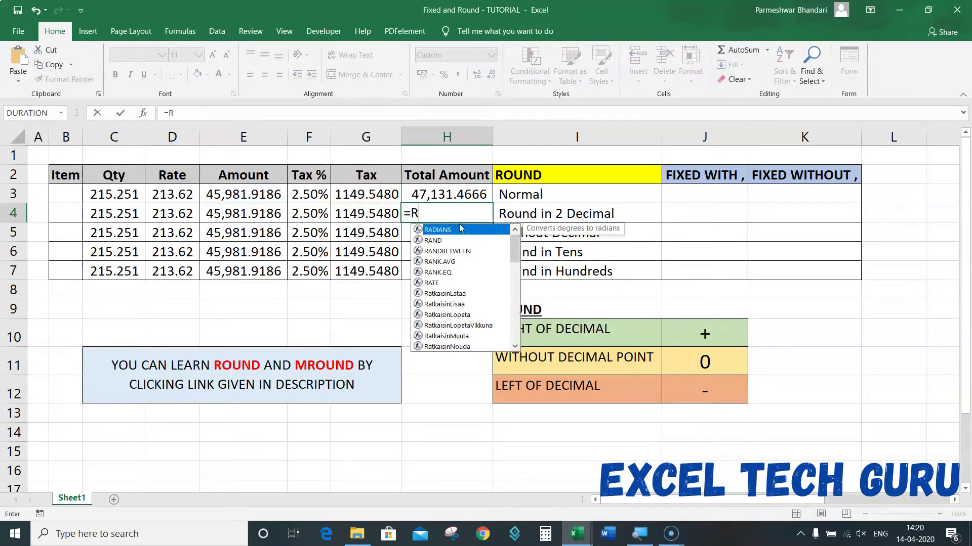
text(OUND()
click(268, 215)
text(+)
click(351, 215)
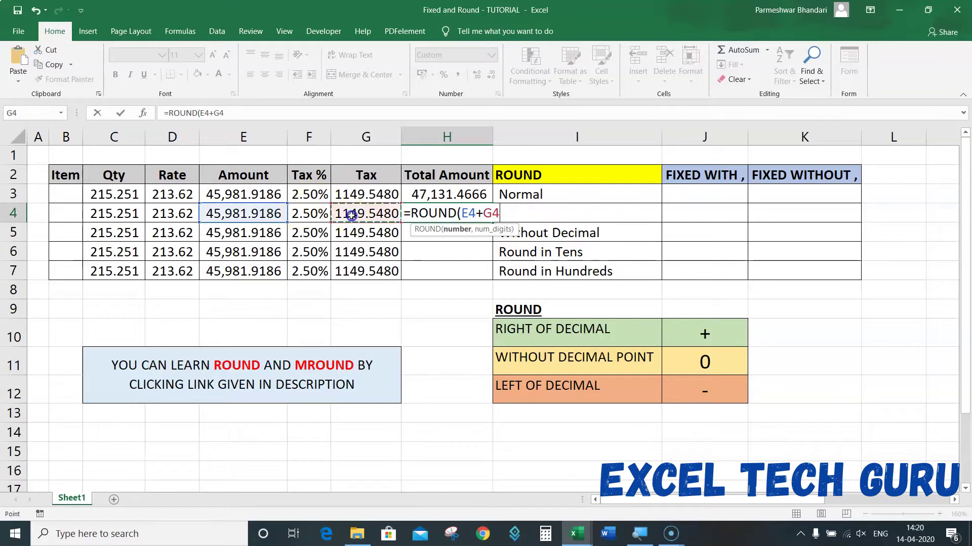
text(,2)
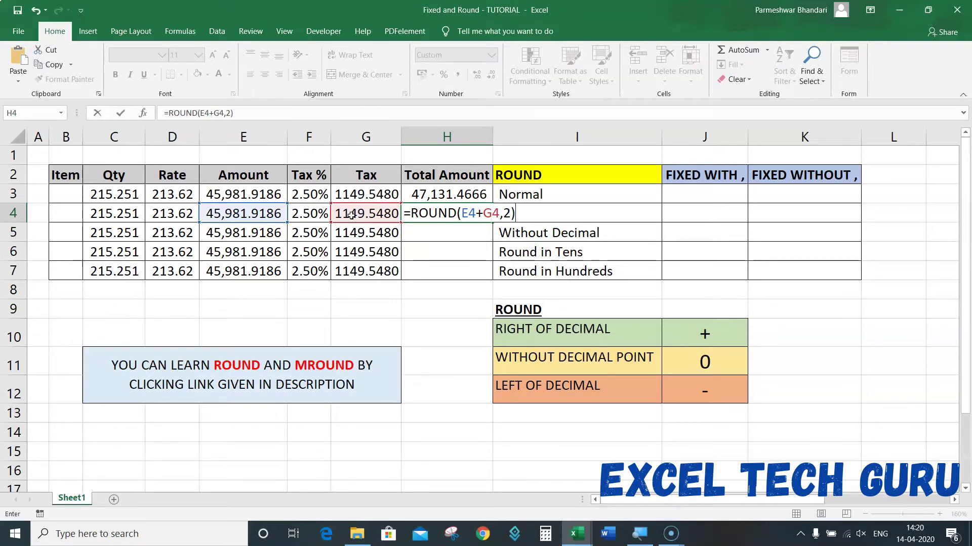
key(Return)
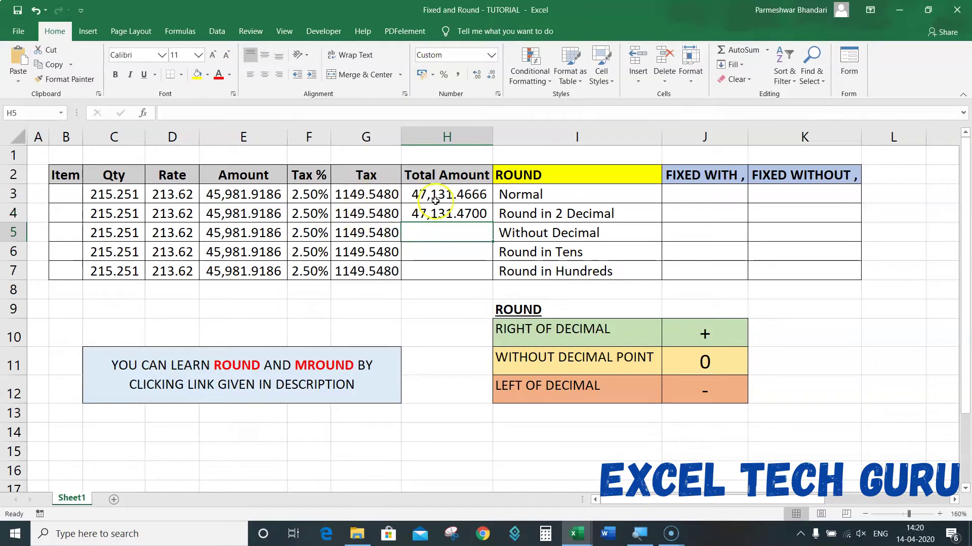
click(440, 212)
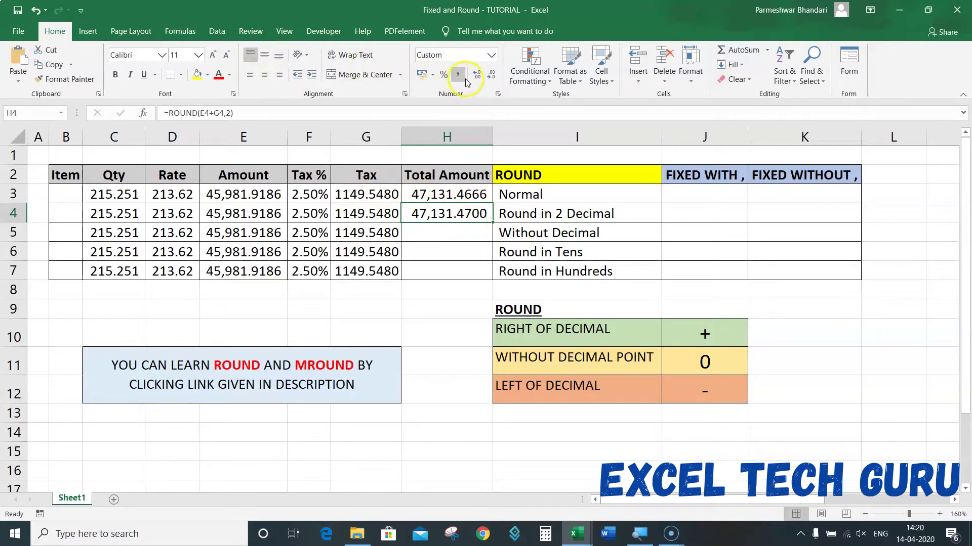
Apply comma style to H4 and try showing fewer and more decimals.
click(494, 76)
click(494, 77)
click(494, 77)
click(494, 77)
click(477, 75)
click(477, 75)
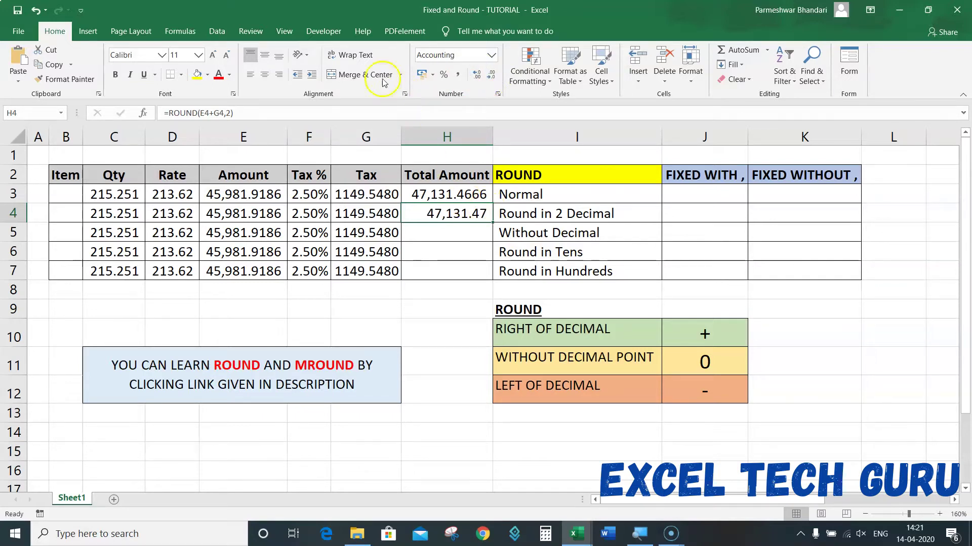
Format H4 as Number with 4 decimal places and thousands separator, showing 47,131.4700.
click(690, 76)
click(731, 327)
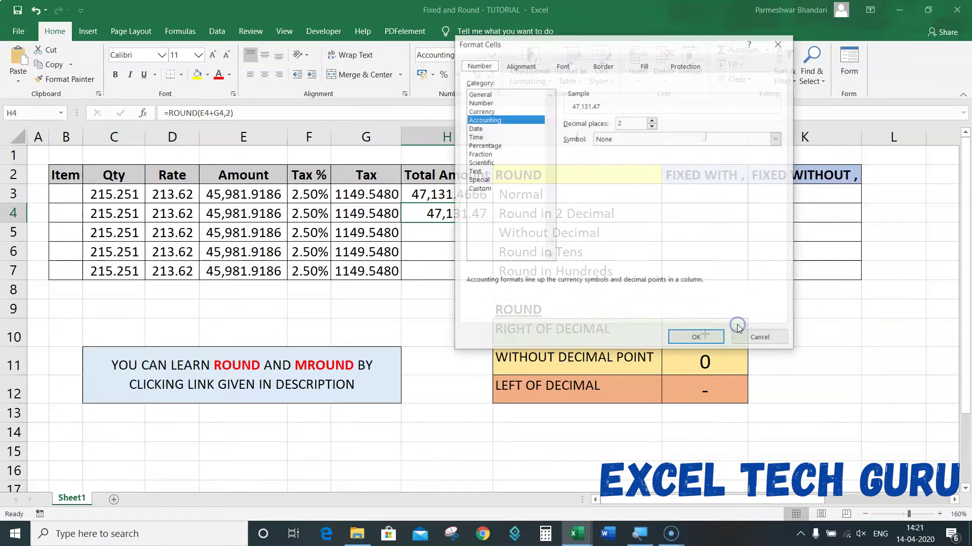
click(479, 102)
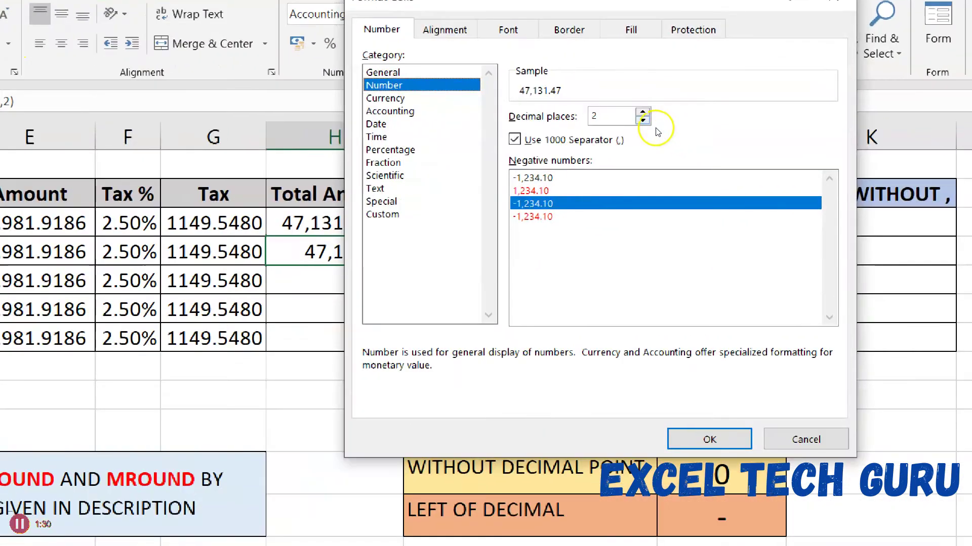
click(644, 121)
click(644, 121)
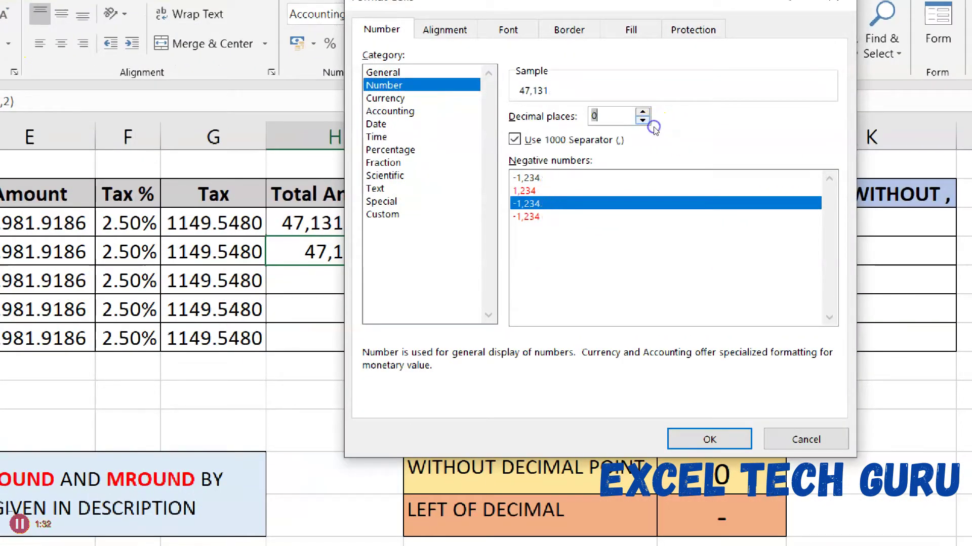
click(642, 112)
click(643, 112)
click(643, 112)
click(643, 112)
click(709, 439)
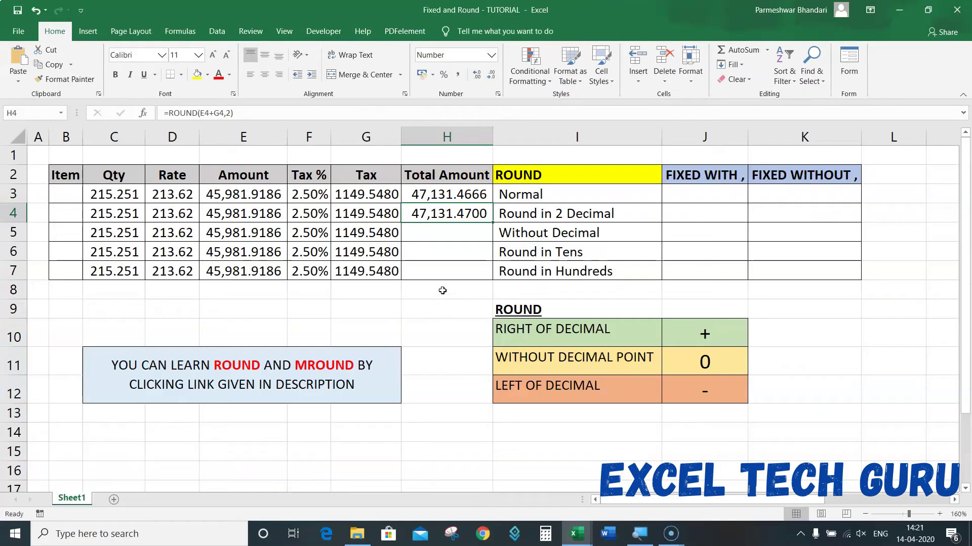
Recheck H4's rounded formula beside H3's unrounded 47,131.4666.
click(455, 270)
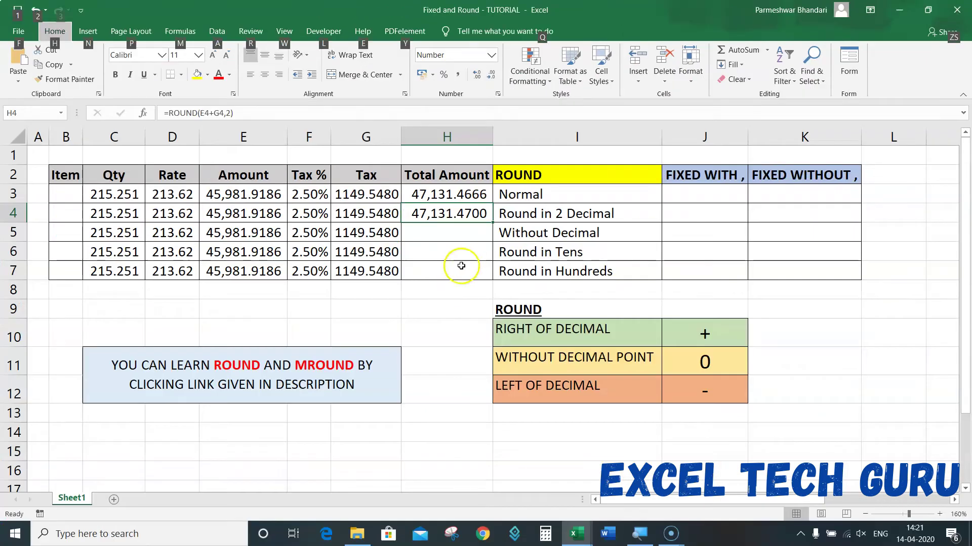
click(450, 214)
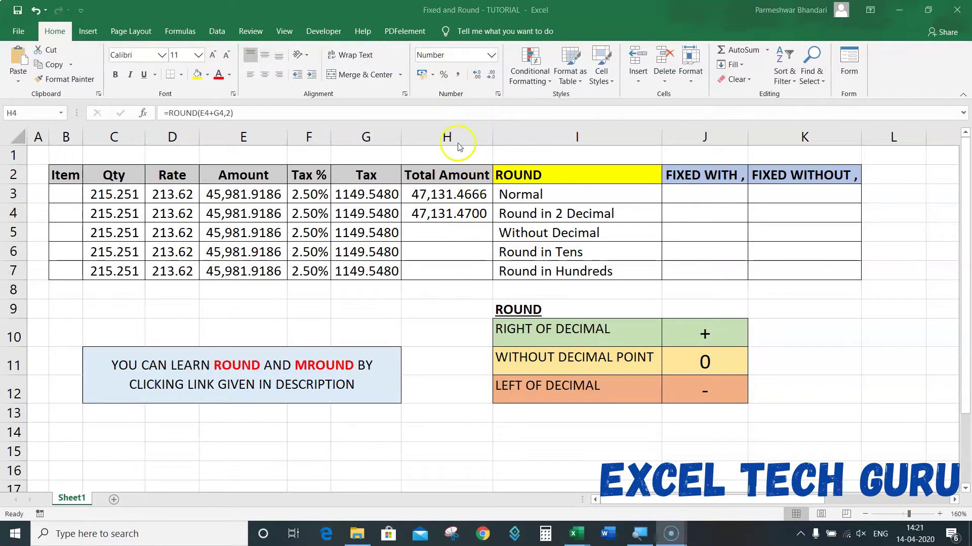
click(448, 229)
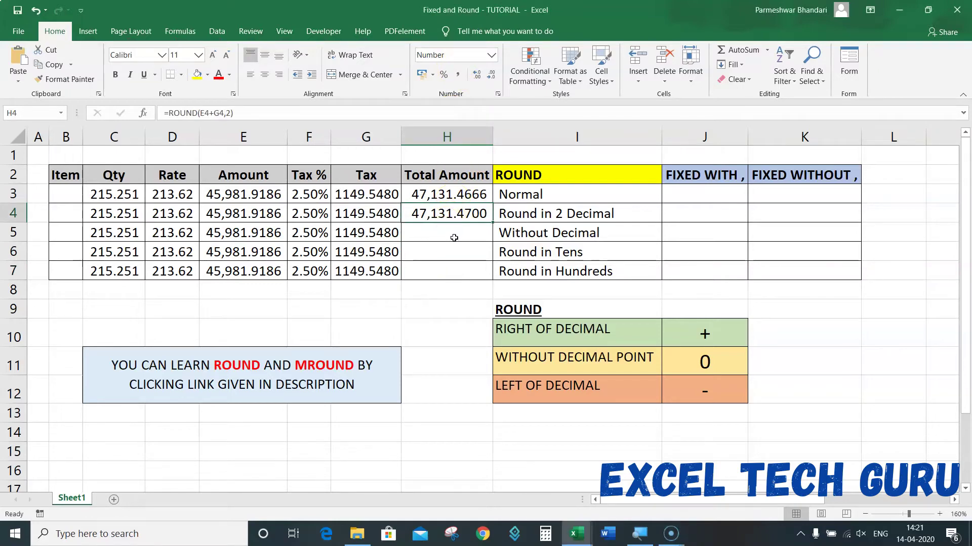
click(479, 233)
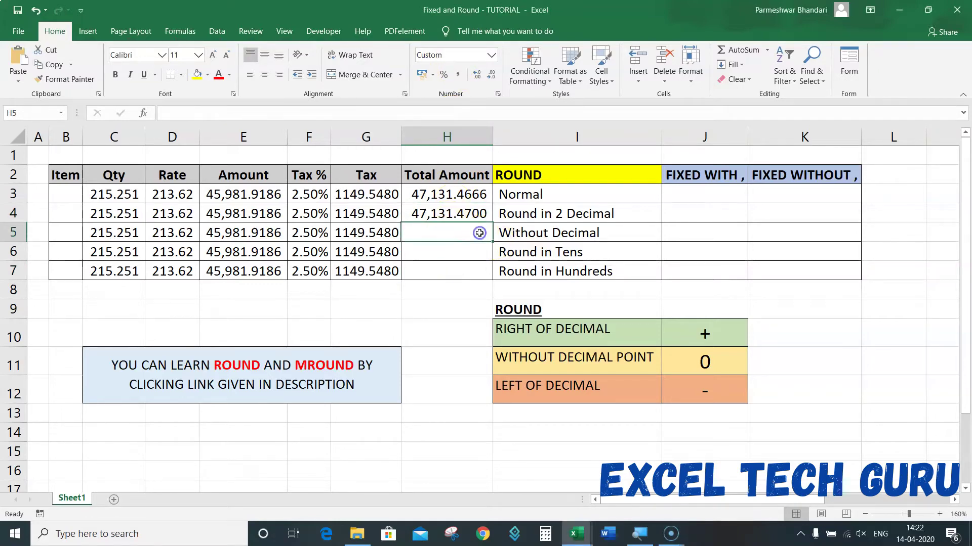
Enter =ROUND(E5+G5,0) in H5, giving 47,131.0000.
text(=ROUND()
click(263, 233)
text(+)
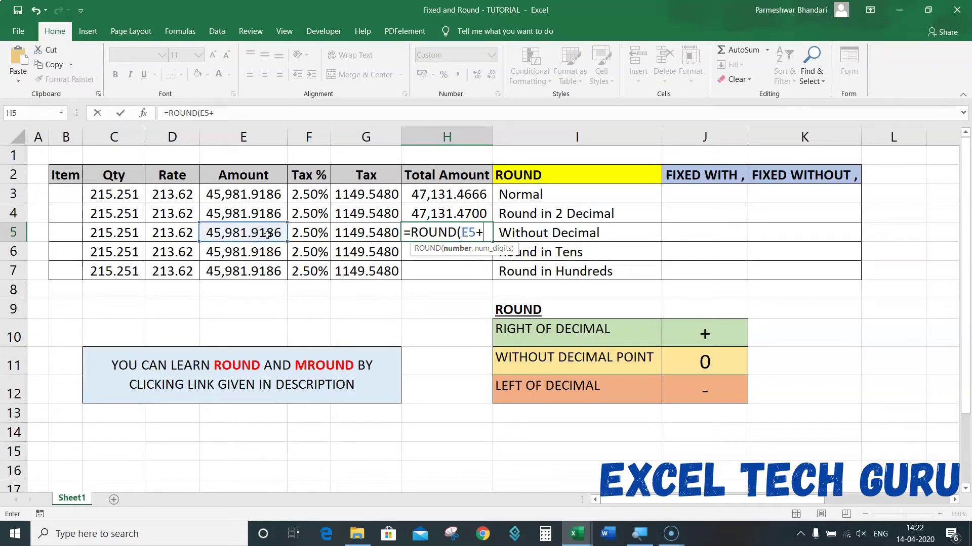
click(343, 234)
text(,0))
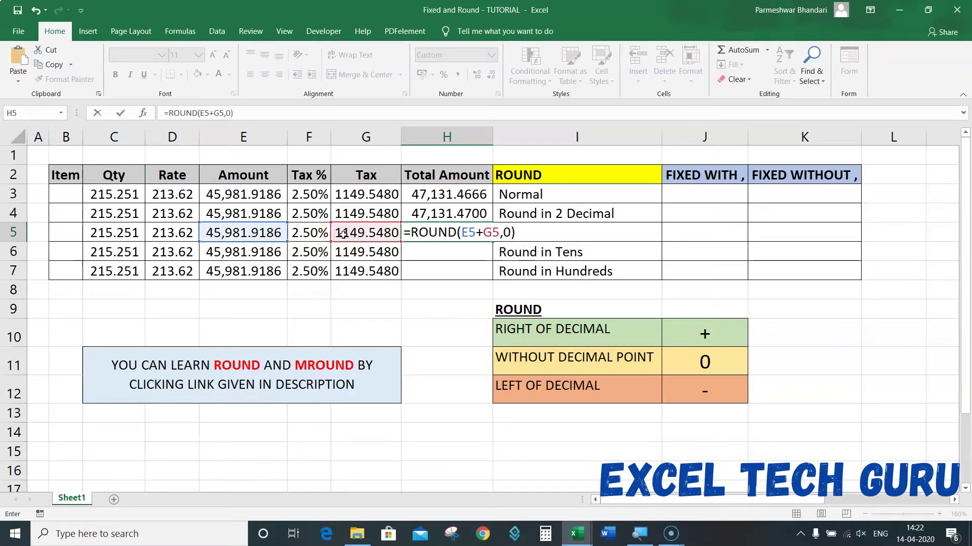
key(Return)
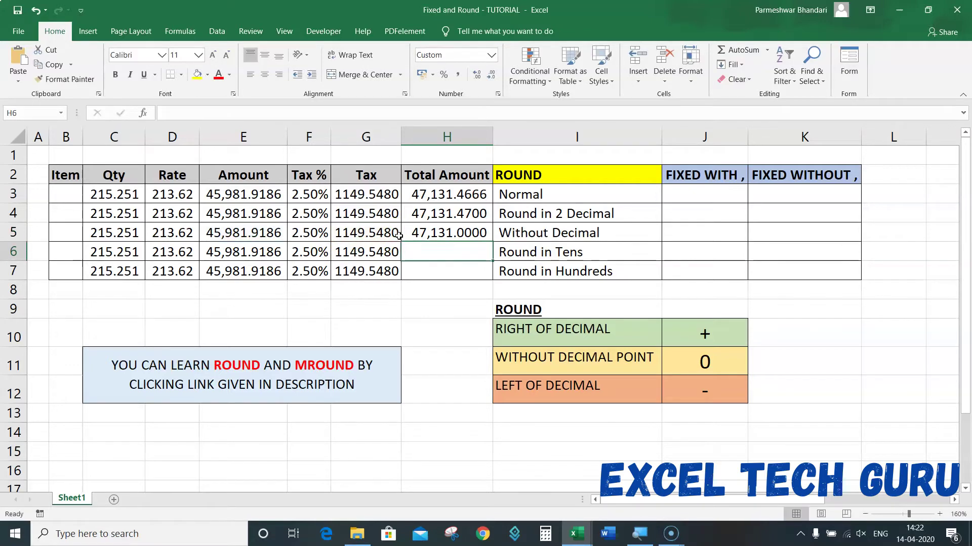
Compare the formulas in G5, H4 and H5.
click(386, 239)
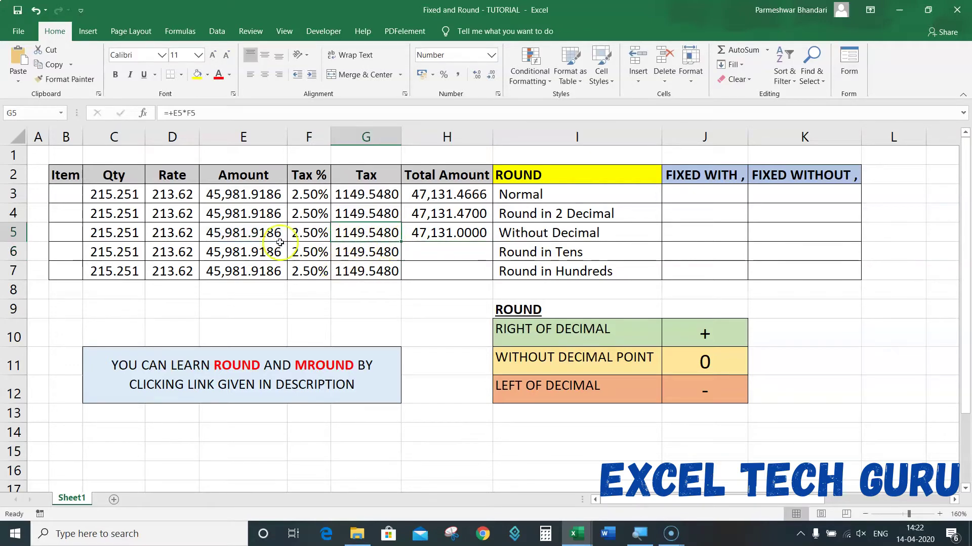
click(474, 213)
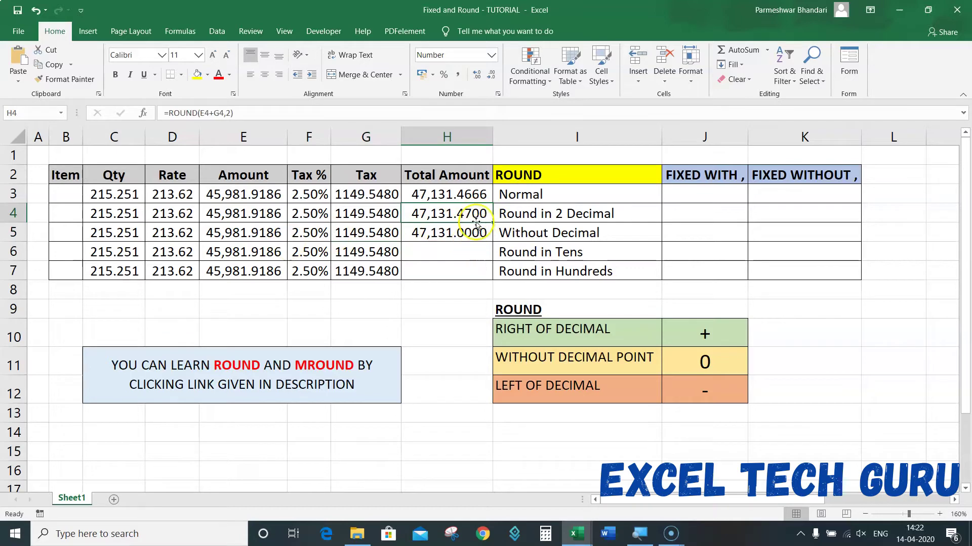
click(462, 233)
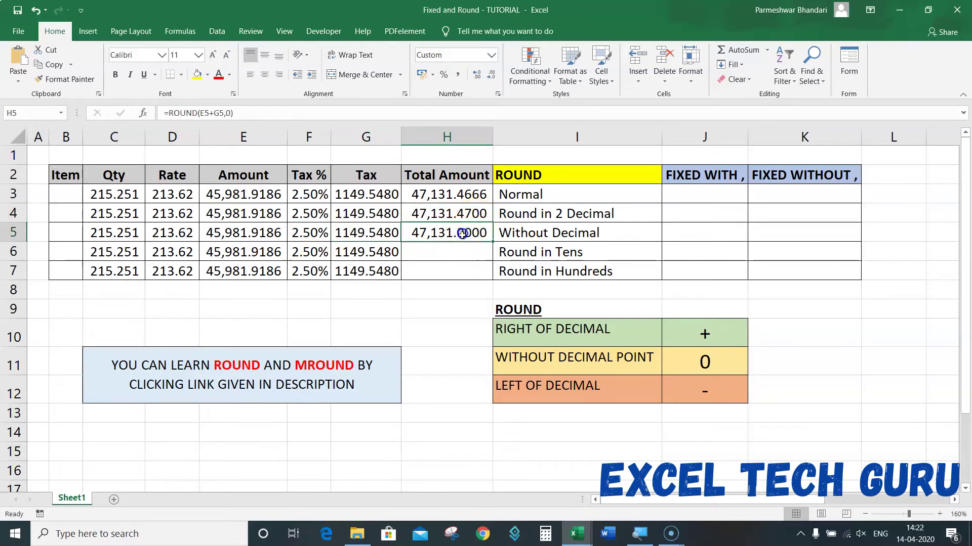
click(452, 234)
click(464, 256)
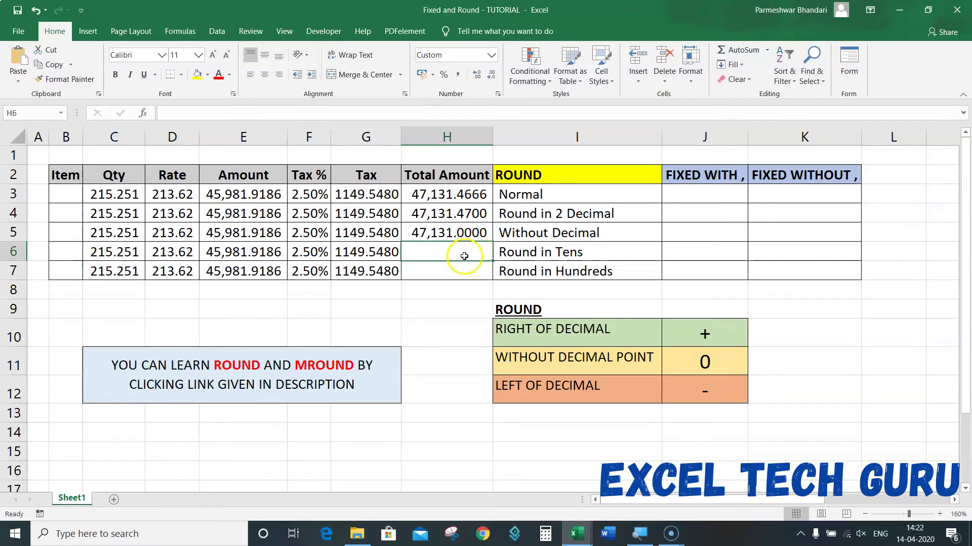
Enter =ROUND(E6+G6,-1) in H6 to round the total to tens, 47,130.0000.
text(=ROUND()
click(268, 256)
text(+)
click(373, 252)
text(,-)
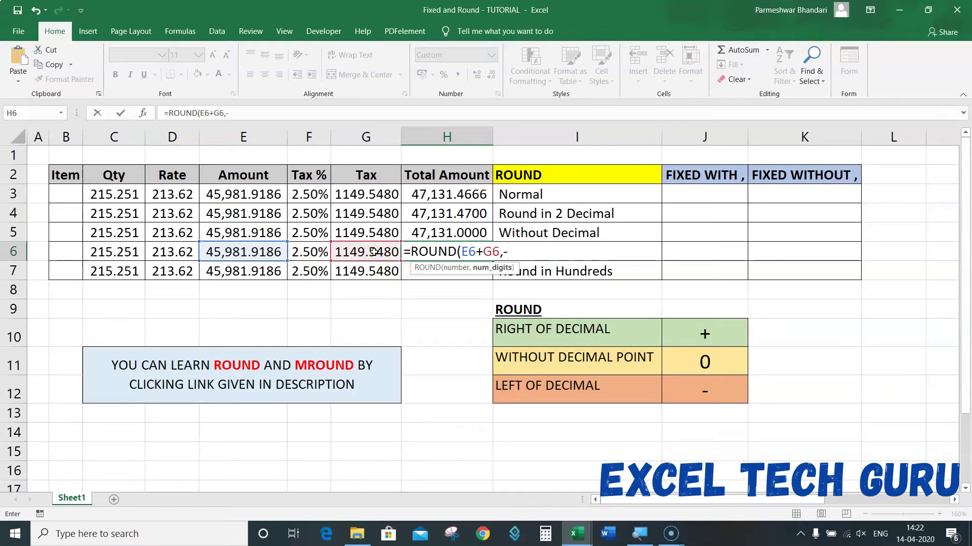
text(1))
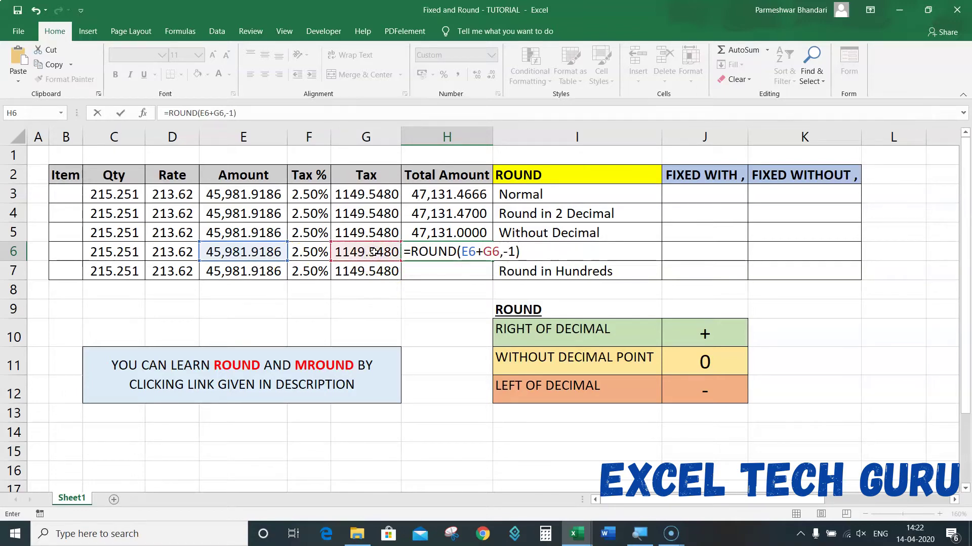
key(Return)
click(445, 251)
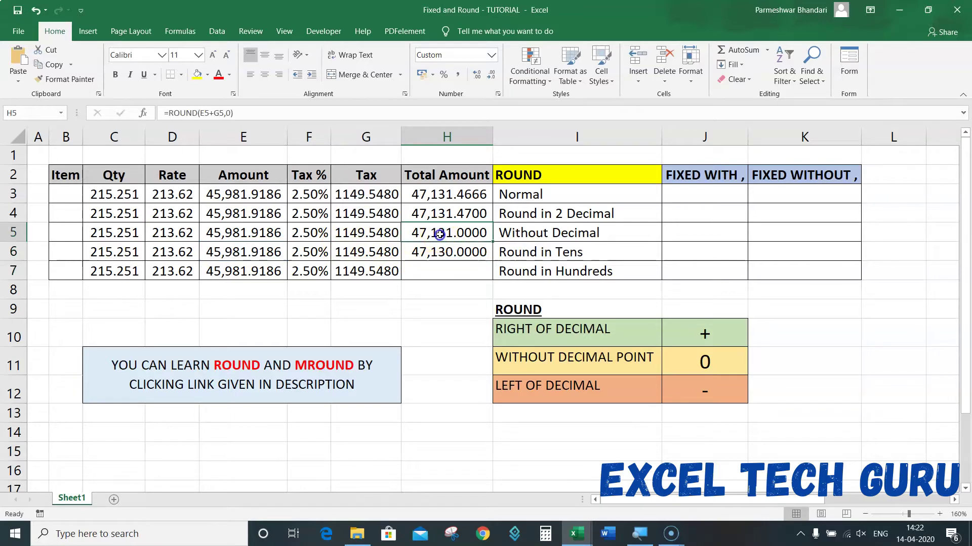
Fill H7 from H6 and edit it to =ROUND(E7+G7,-2), giving 47,100.0000.
click(456, 272)
key(ctrl+d)
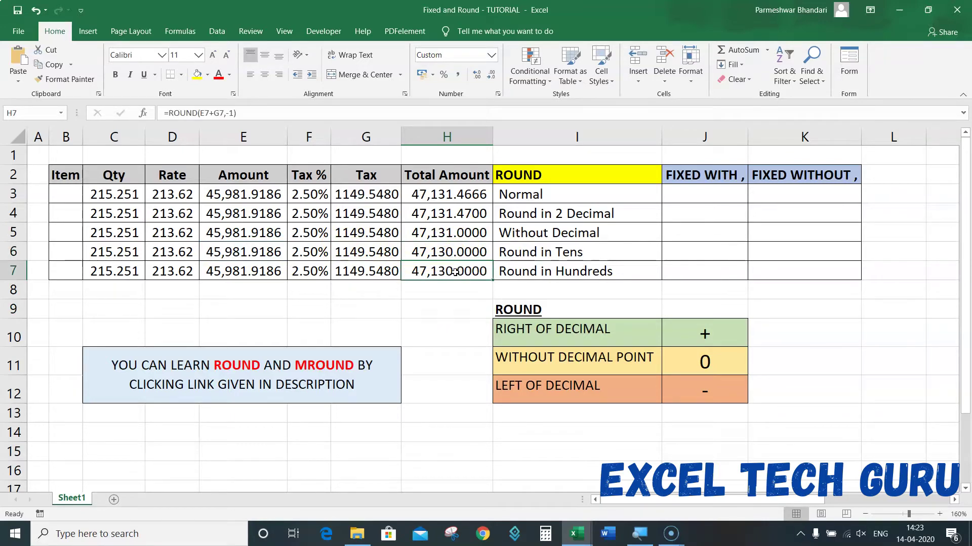
double_click(455, 272)
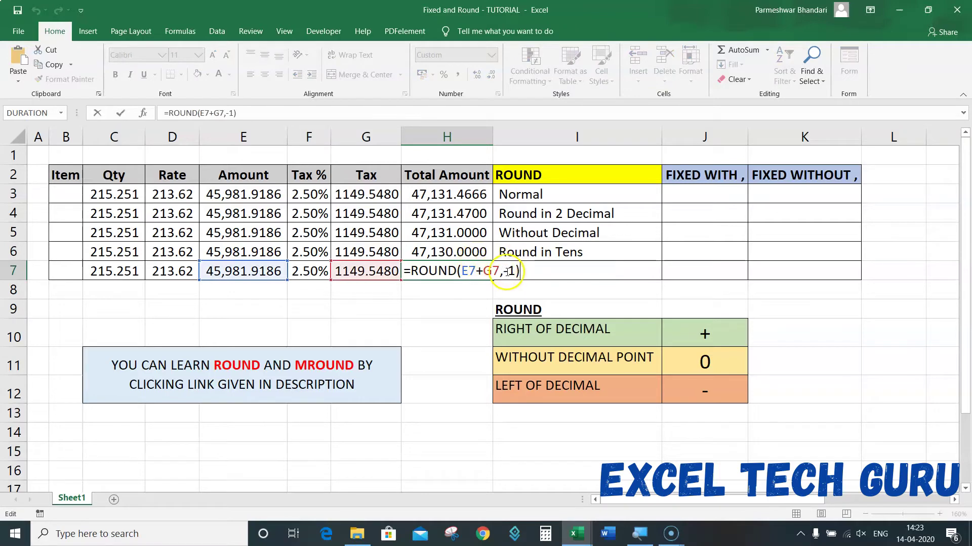
click(507, 272)
text(2)
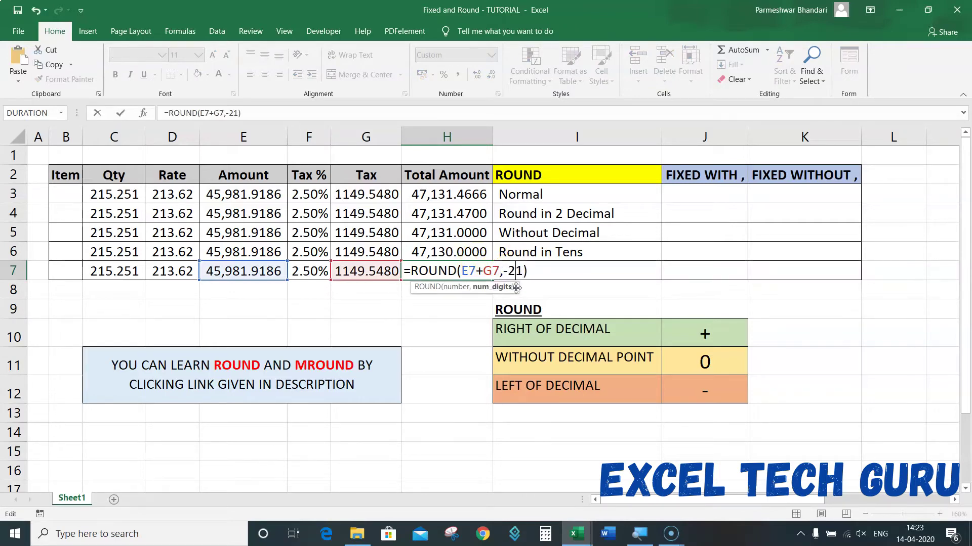
key(Return)
click(463, 308)
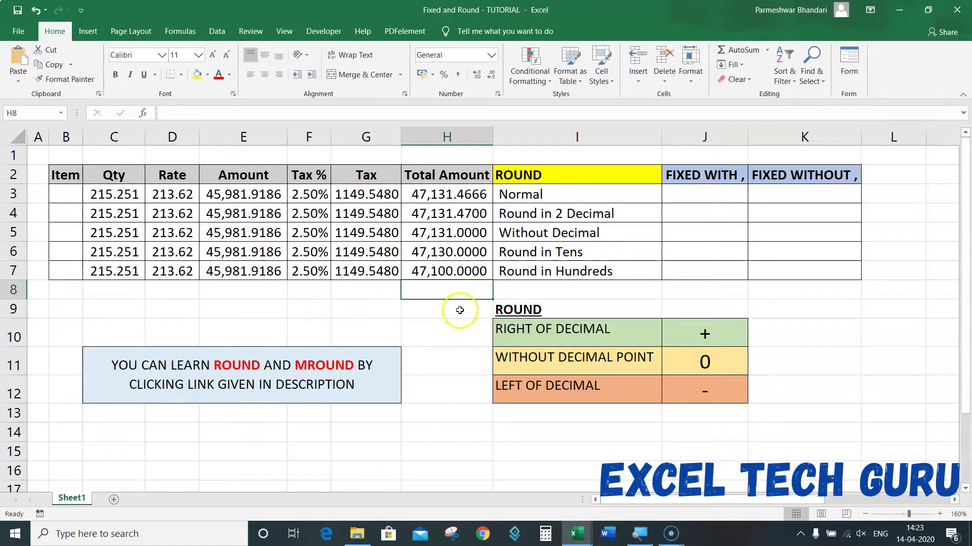
click(454, 272)
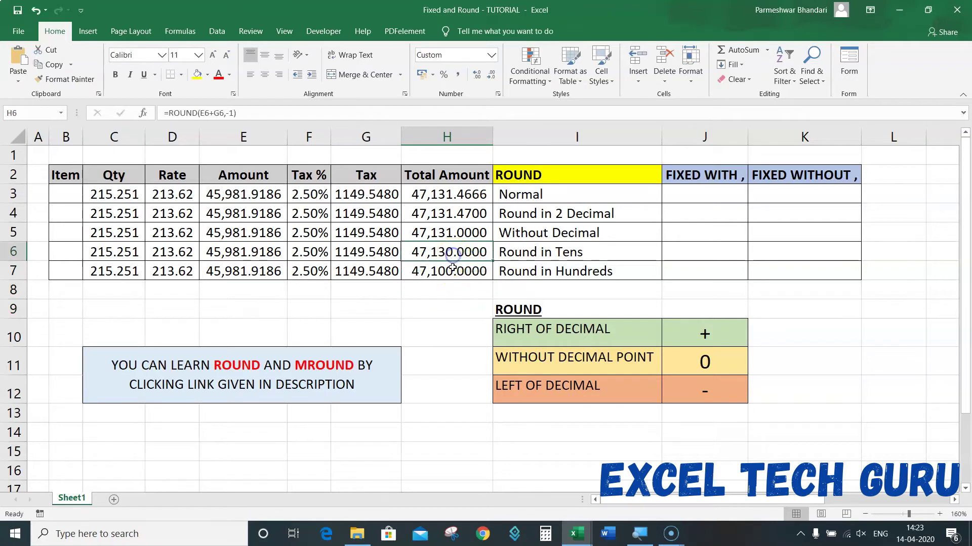
click(447, 304)
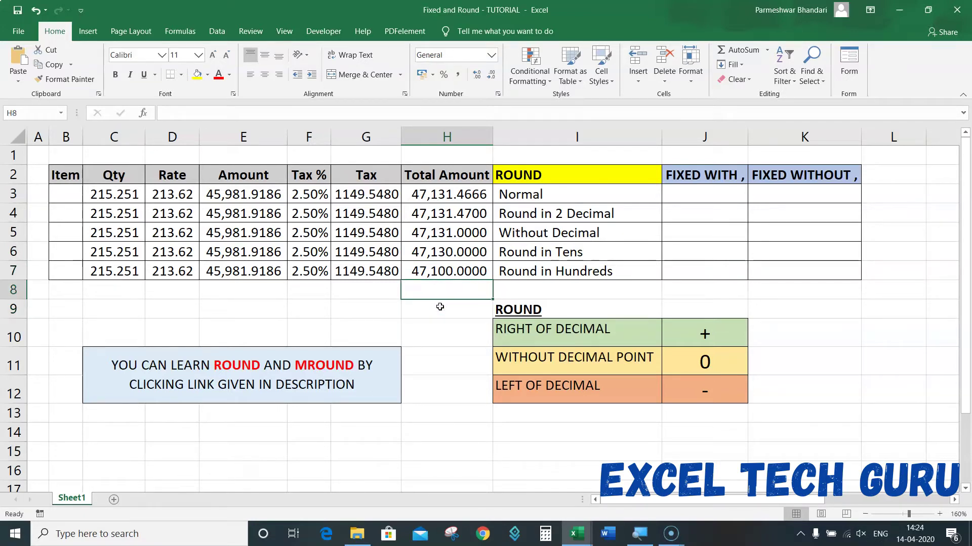
click(474, 216)
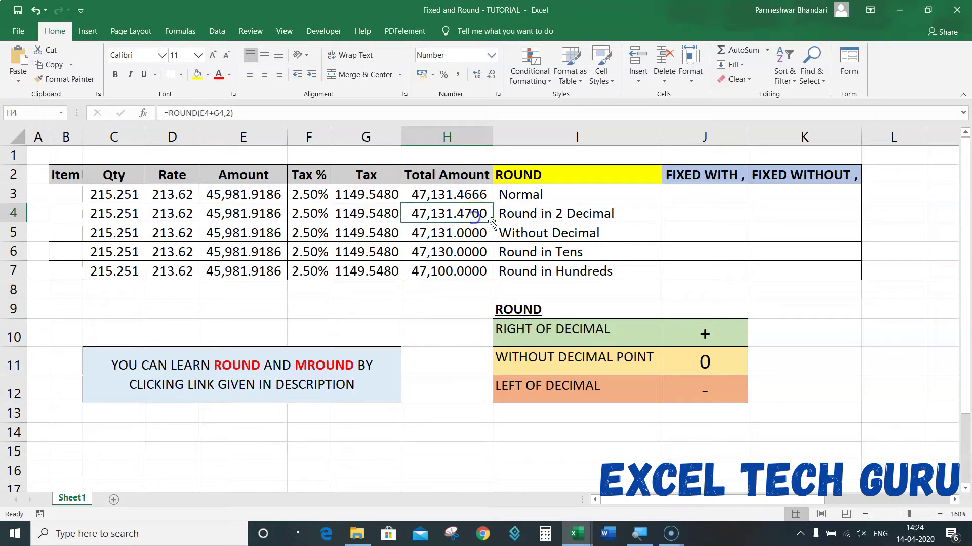
Enter =FIXED(E4+G4,2) in J4, showing 47,131.47 with commas.
click(686, 213)
click(673, 216)
text(=)
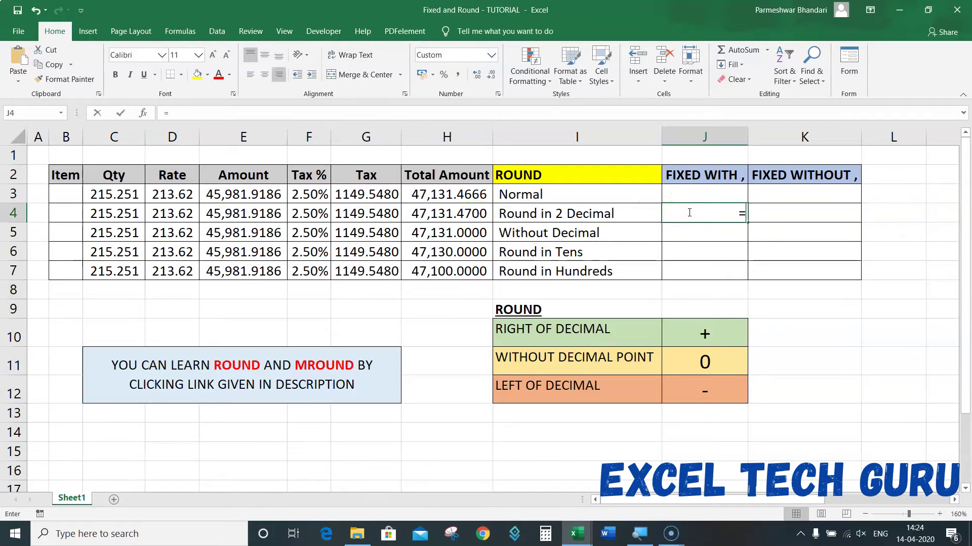
text(FIXE)
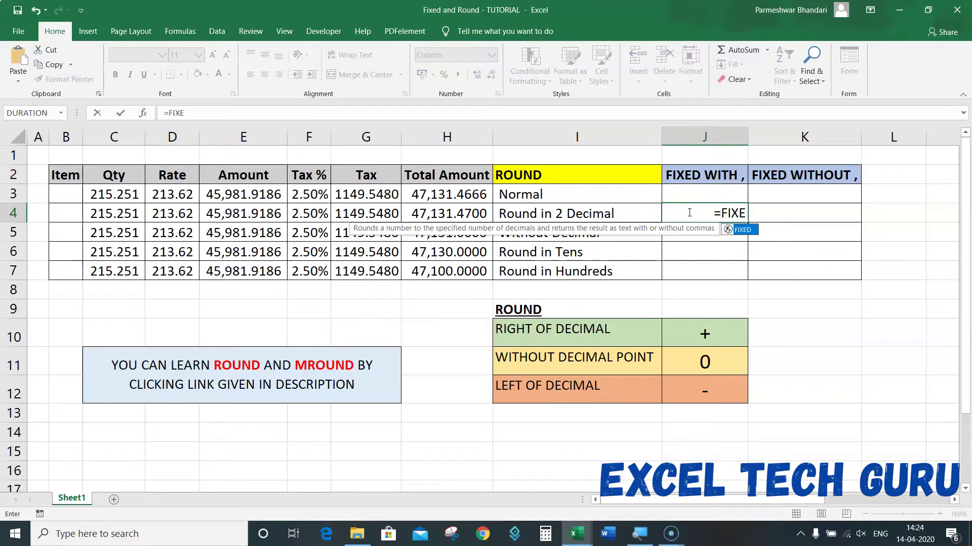
text(D()
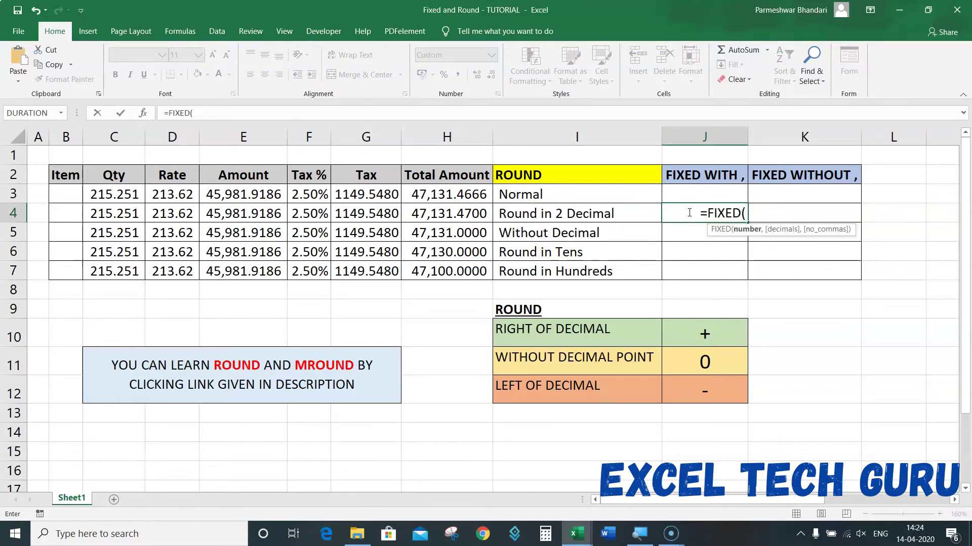
click(241, 214)
text(+)
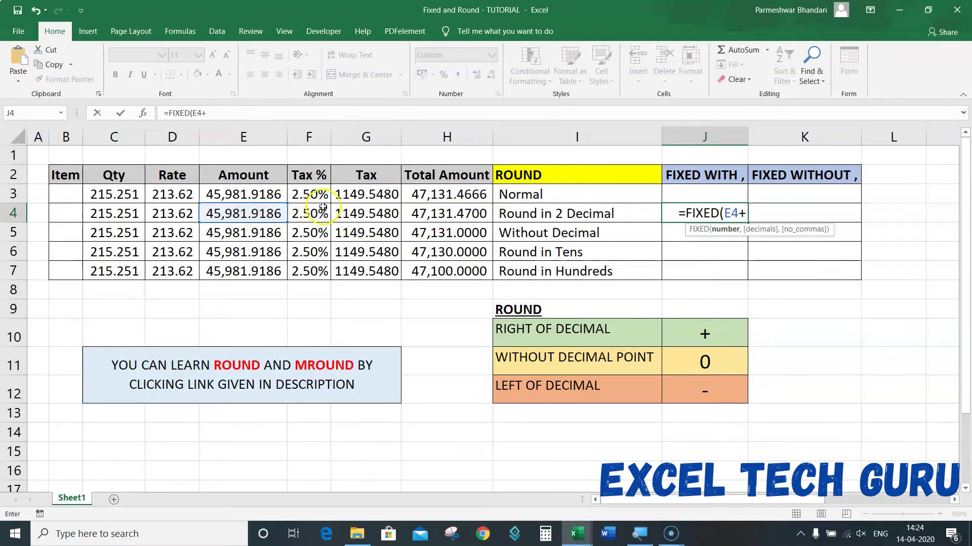
click(346, 214)
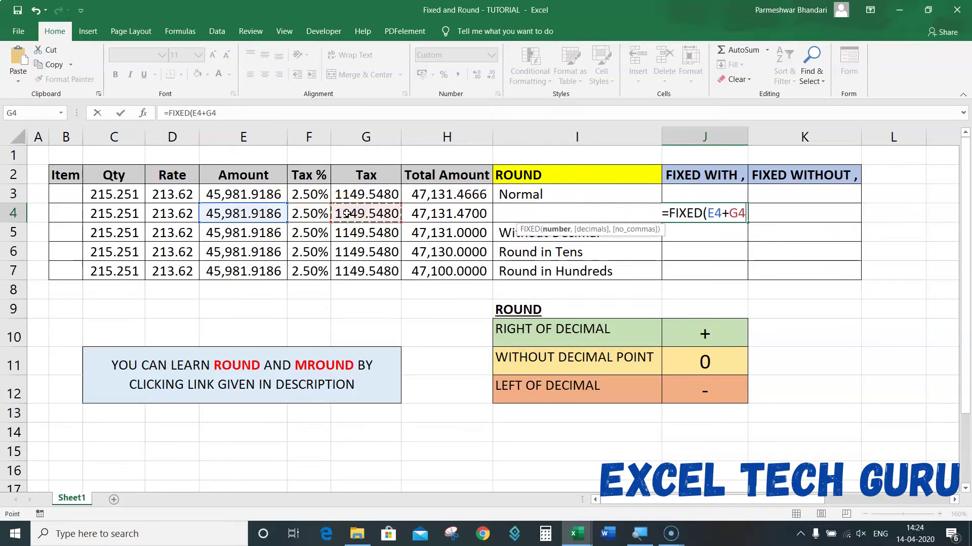
text(,)
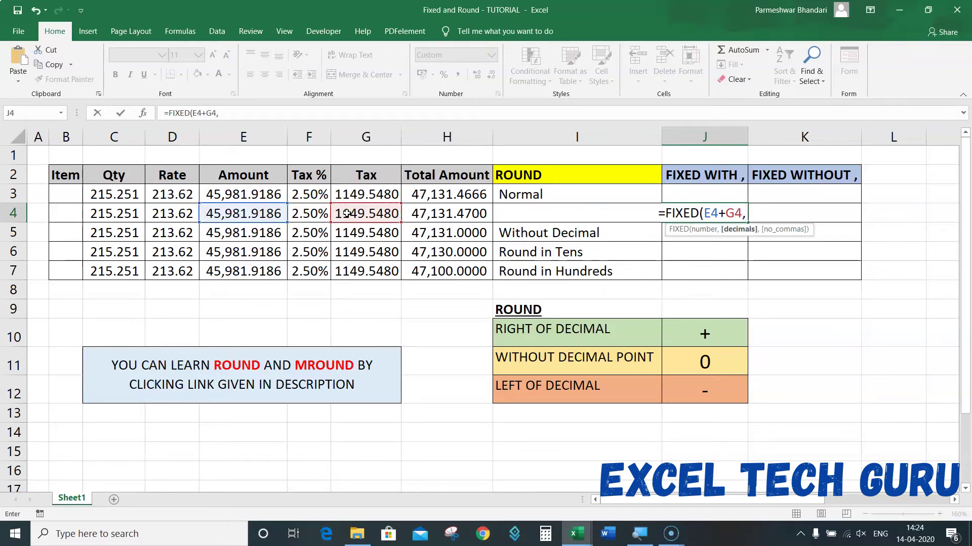
text(2)
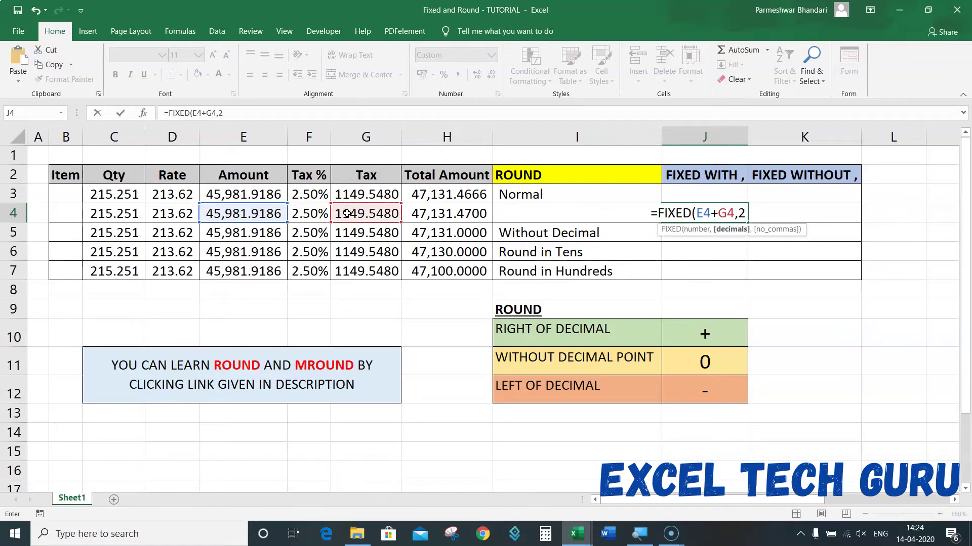
text(,)
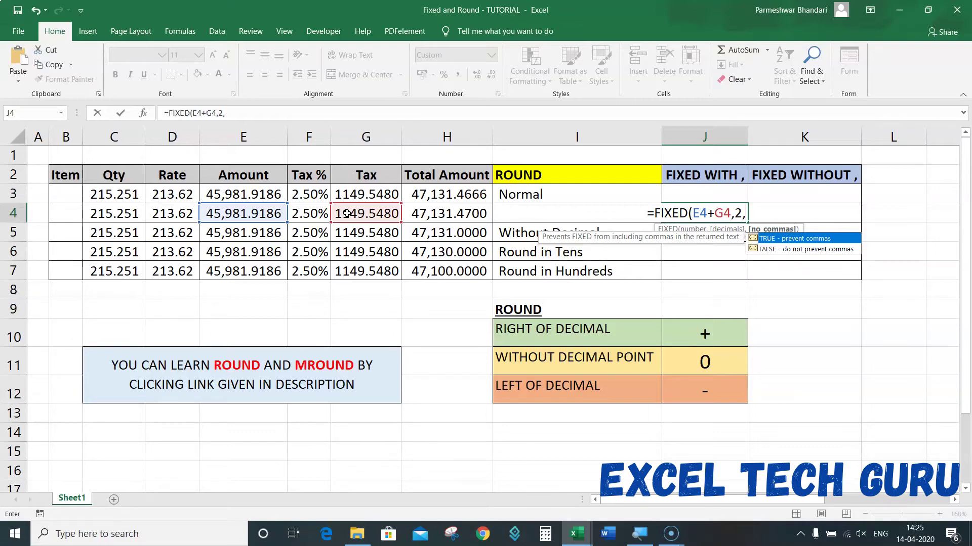
key(BackSpace)
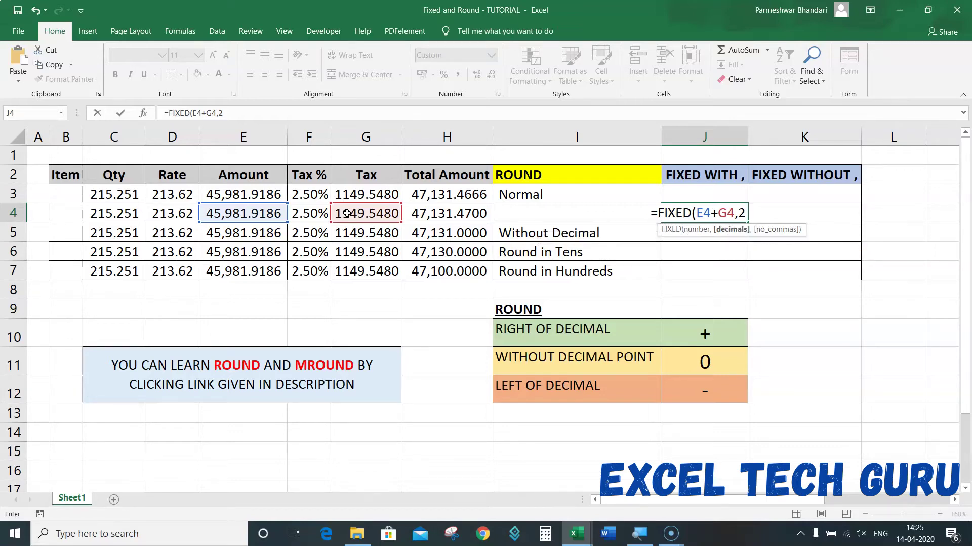
text())
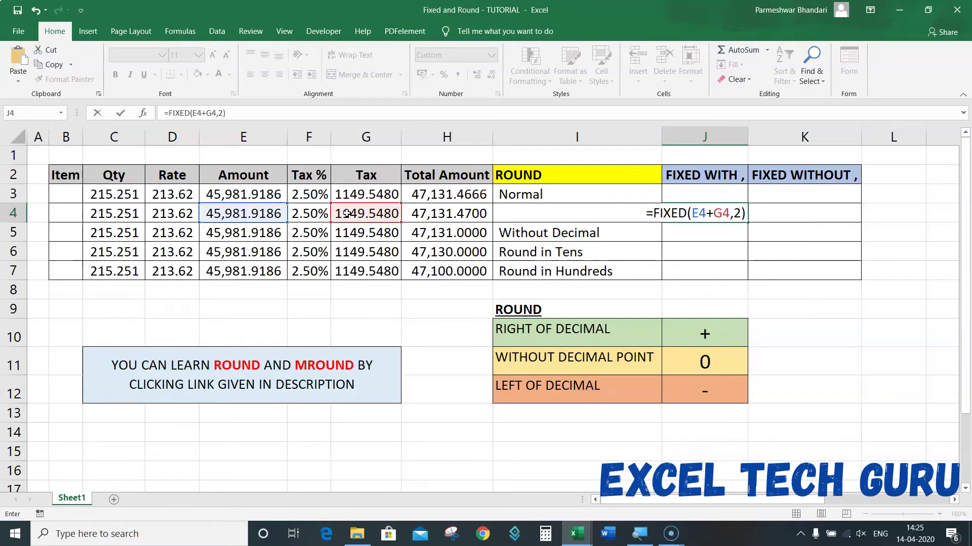
key(Return)
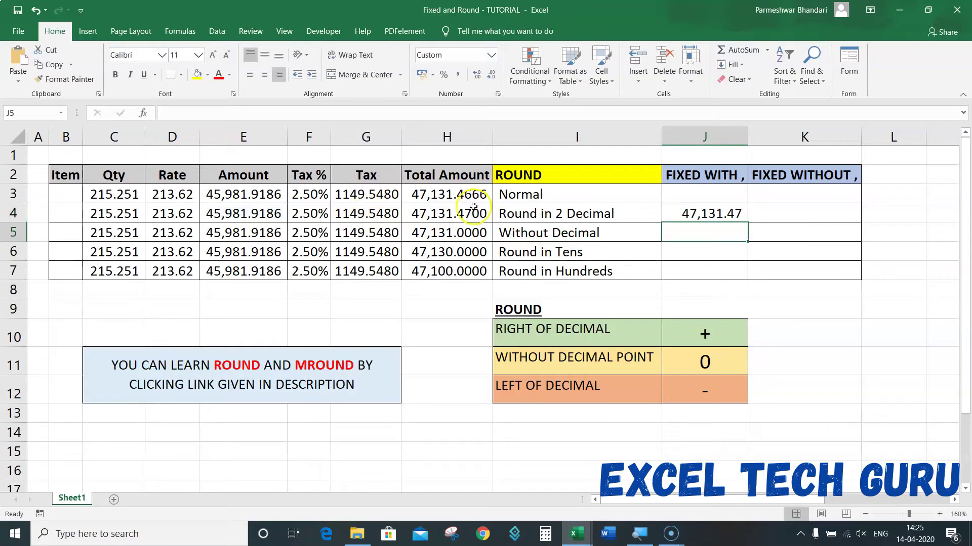
click(707, 213)
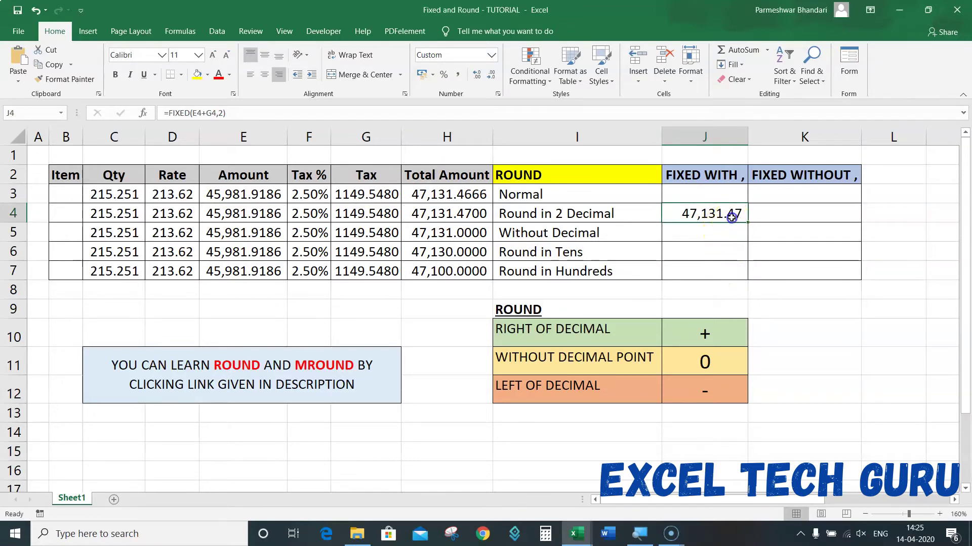
Try the Increase and Decrease Decimal buttons on J4's result.
click(476, 75)
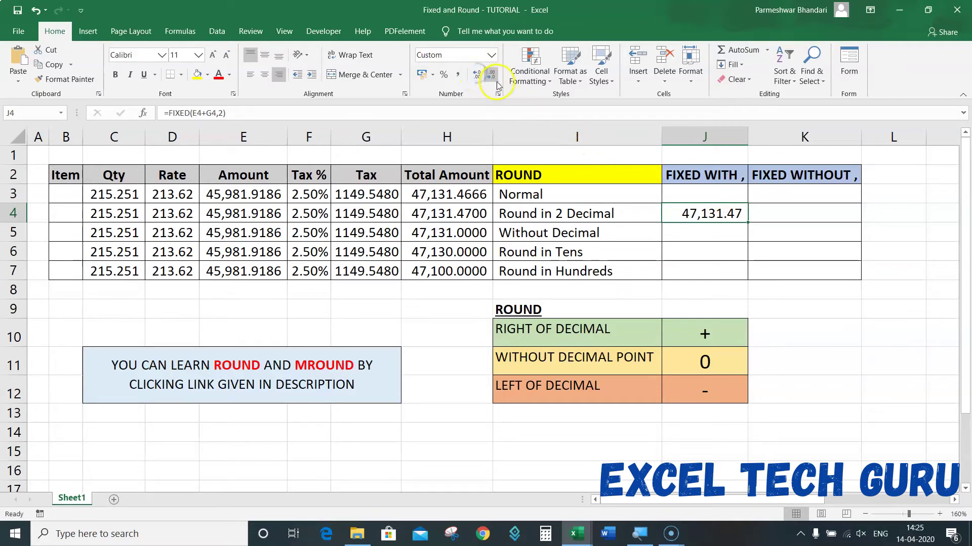
click(495, 83)
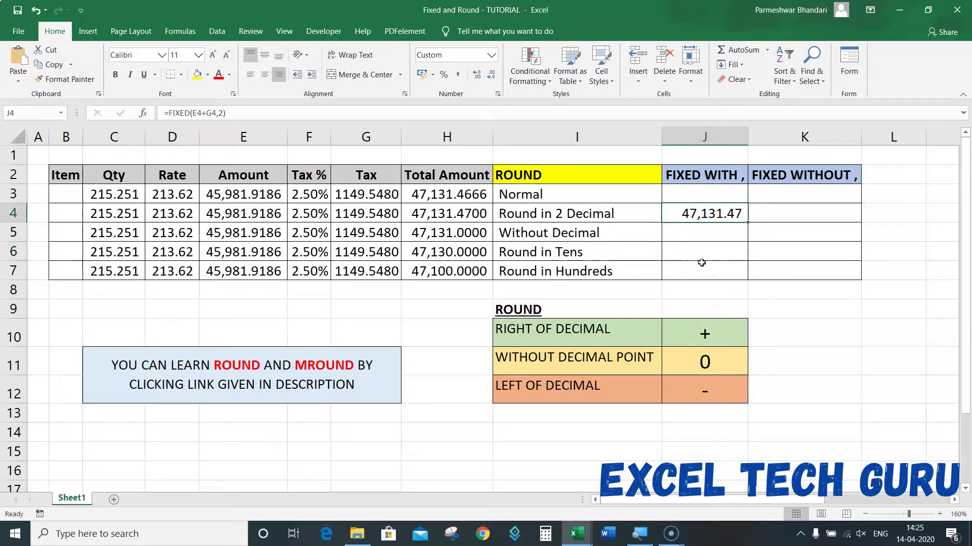
click(713, 215)
Enter =FIXED(E4+G4,2,1) in K4, showing 47131.47 without commas.
click(771, 216)
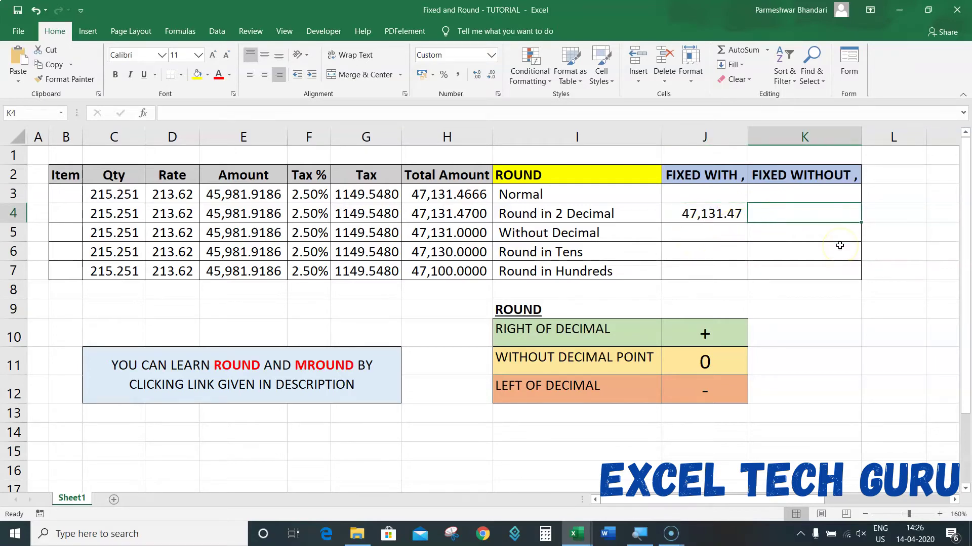
text(=FIXED()
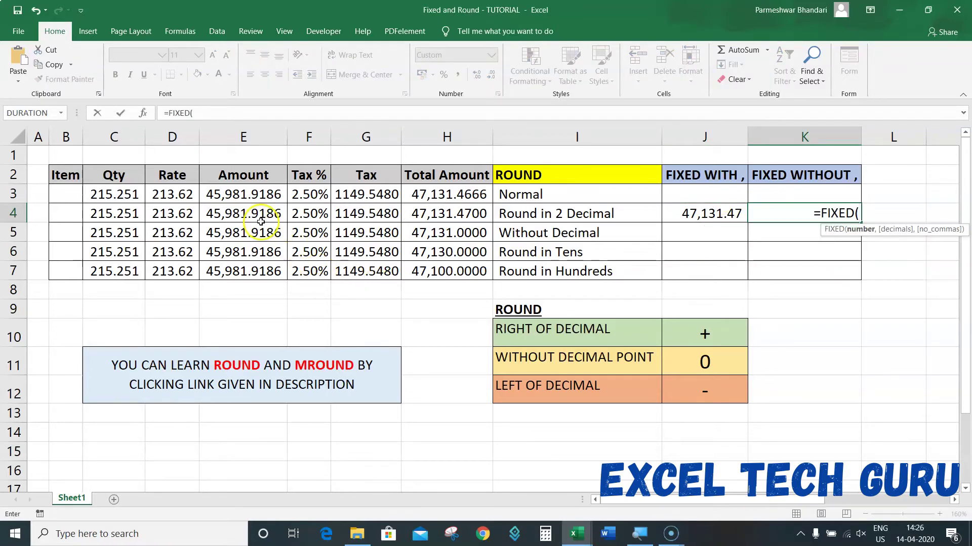
click(260, 218)
text(+)
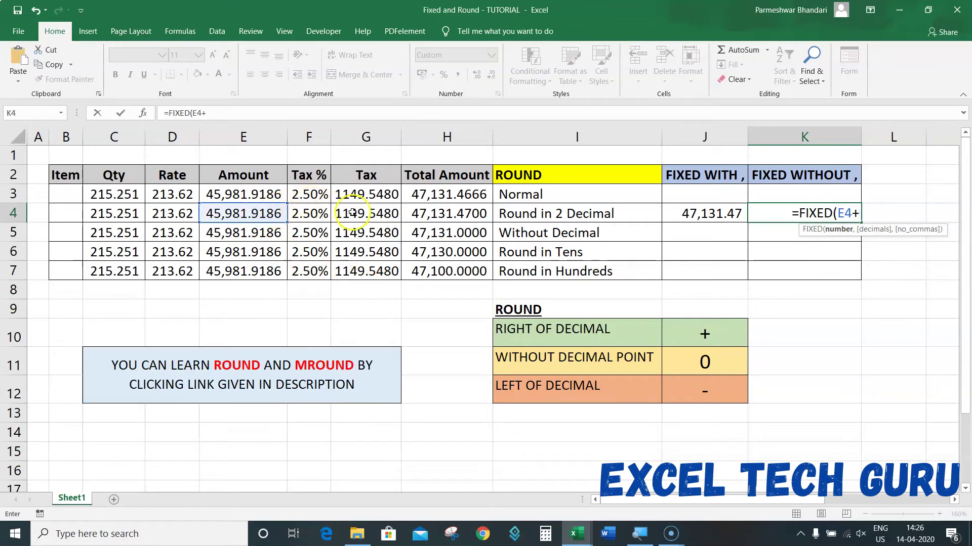
click(357, 213)
text(,)
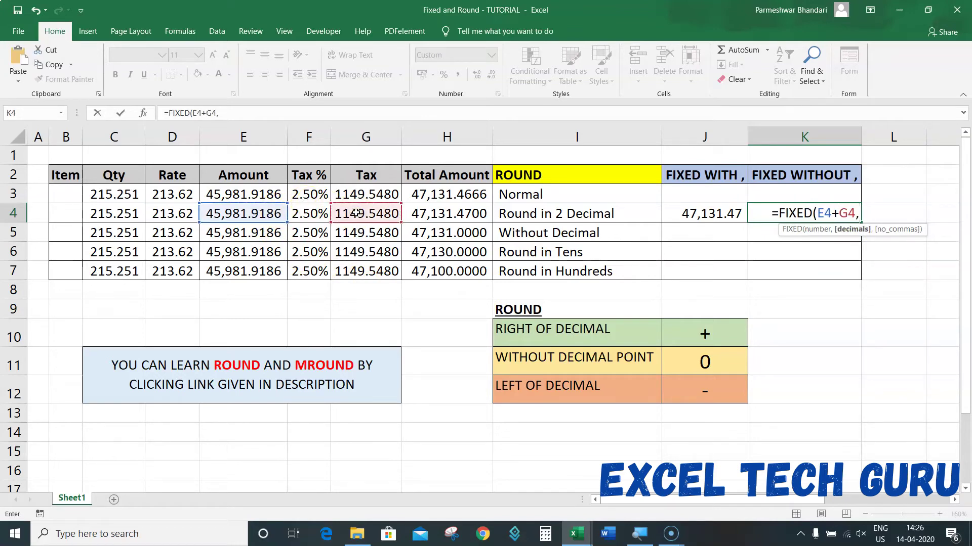
text(2)
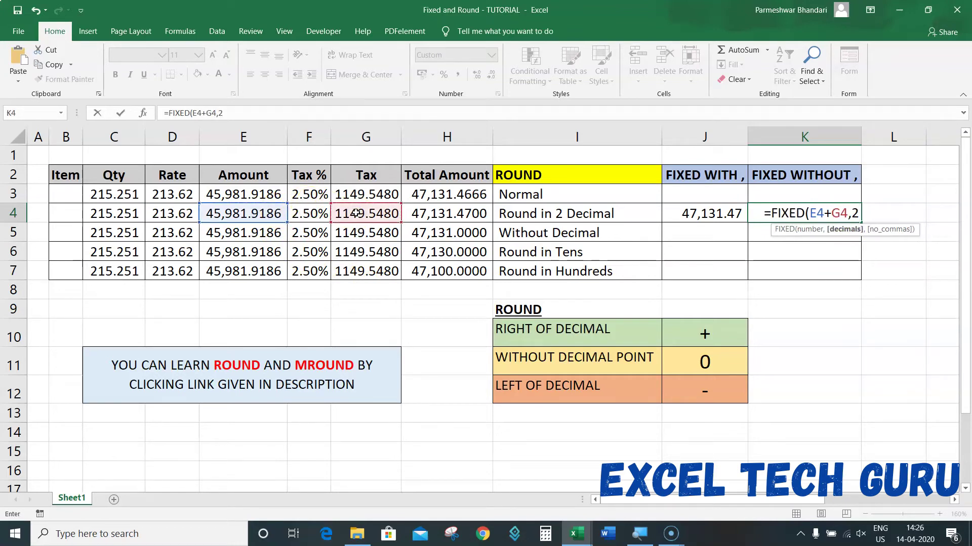
text(,1)
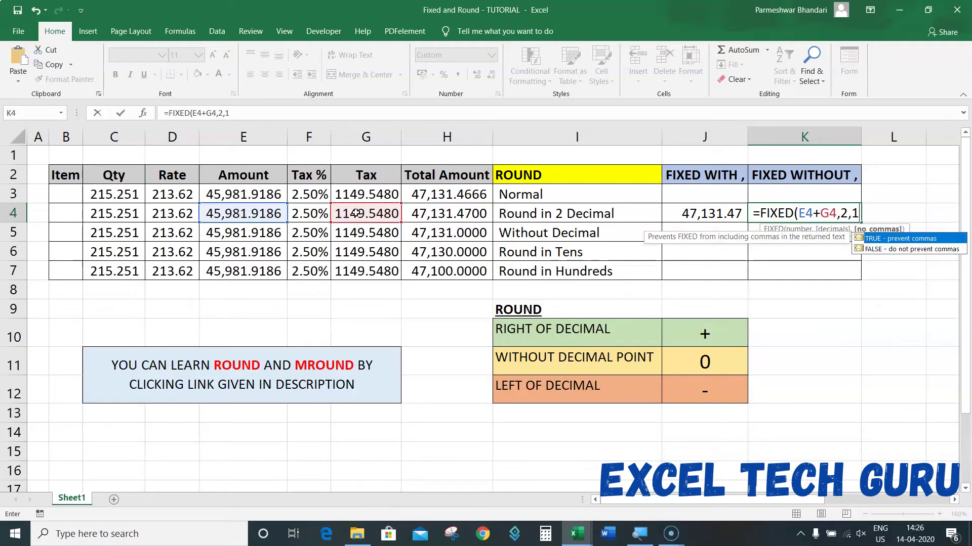
text())
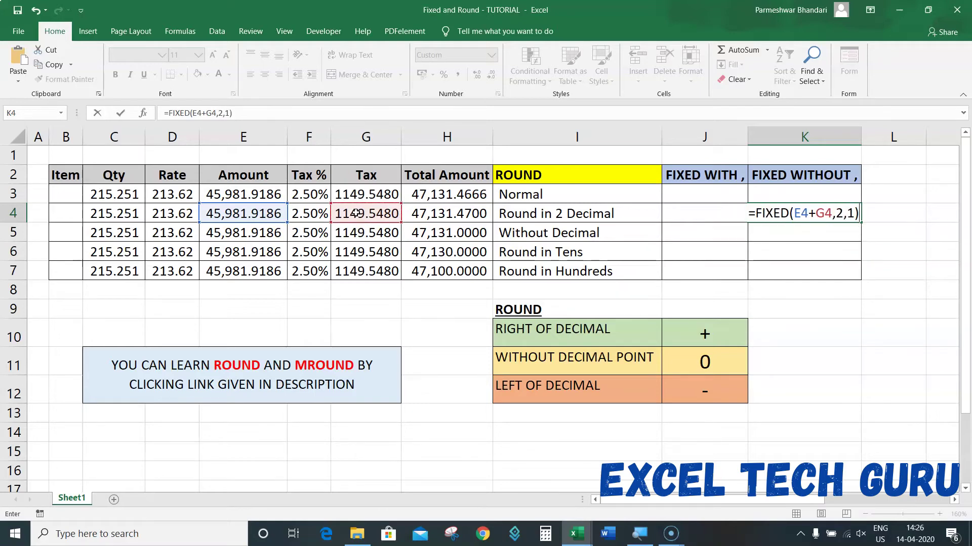
key(Return)
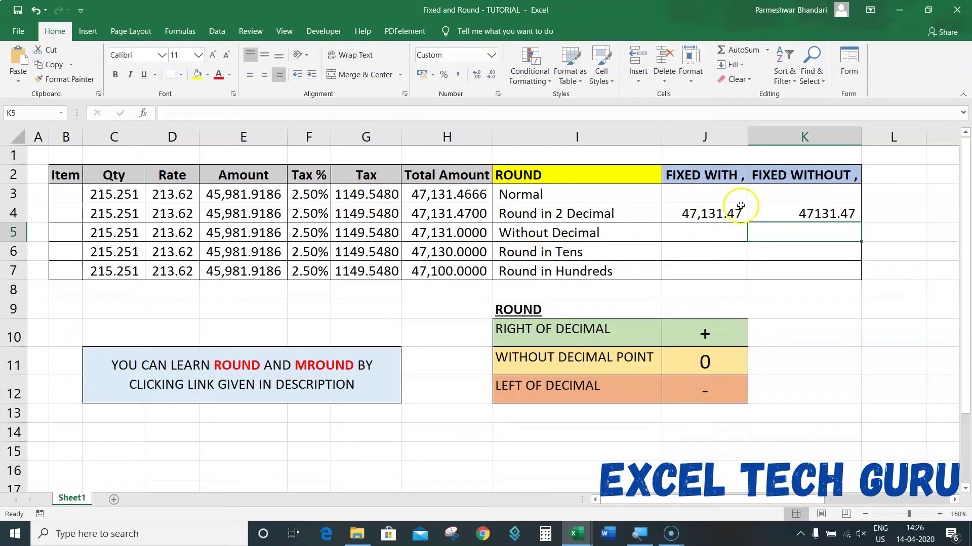
Compare the FIXED formulas in K4 and J4.
click(802, 211)
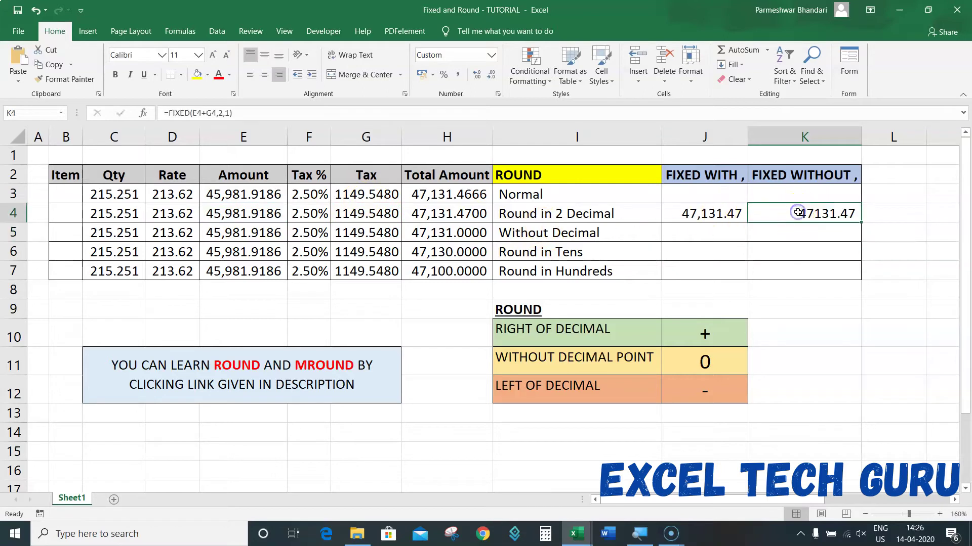
click(717, 215)
click(795, 212)
click(777, 215)
key(Down)
key(Left)
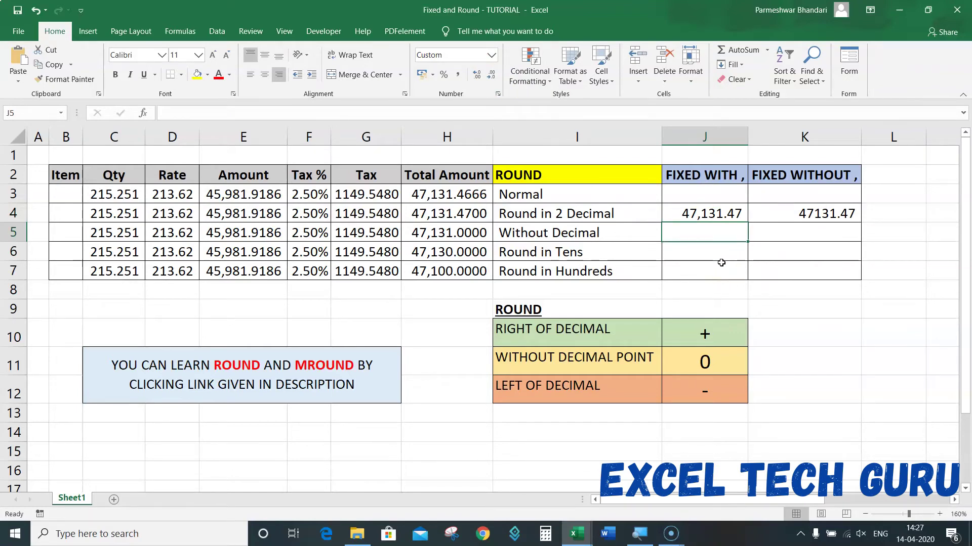
Enter =FIXED(E5+G5,0) in J5, showing 47,131.
text(=FIXED()
click(264, 234)
text(+)
click(342, 231)
text(,0))
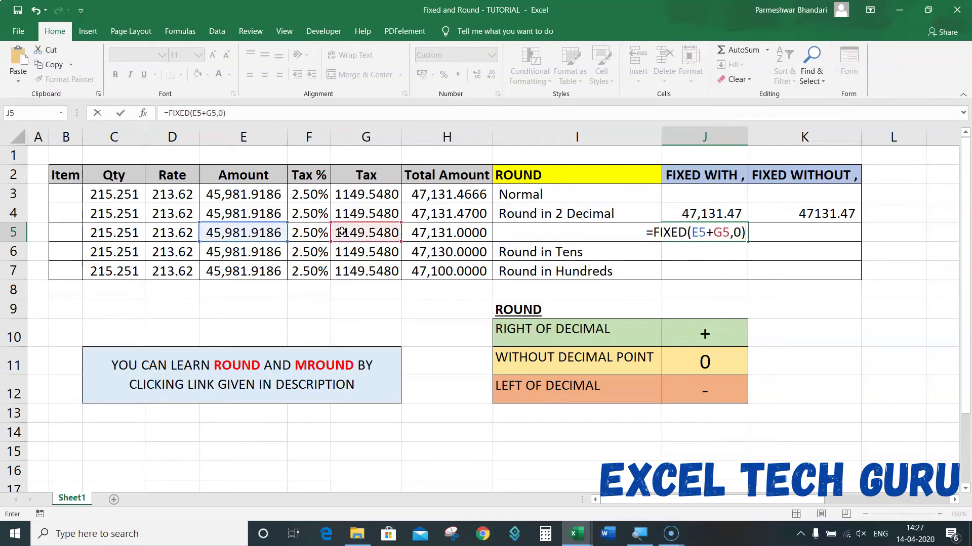
key(Return)
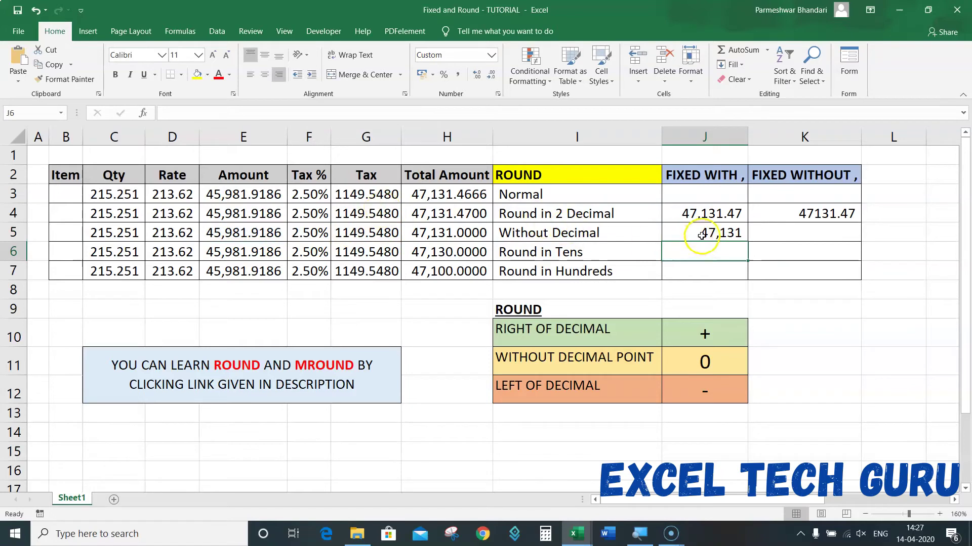
click(703, 231)
Fill K5 from K4 and change its decimals to 0, giving =FIXED(E5+G5,0,1) and 47131.
click(782, 236)
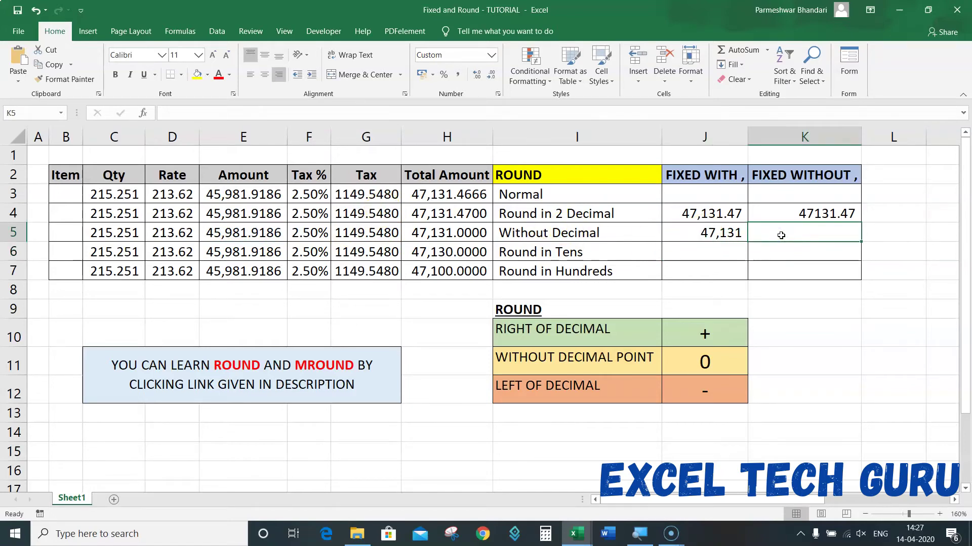
key(ctrl+d)
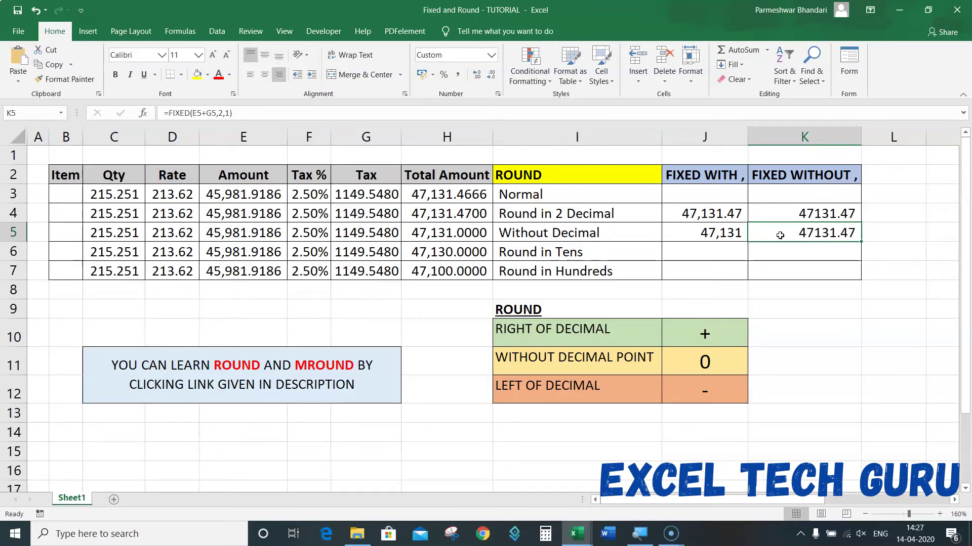
double_click(779, 235)
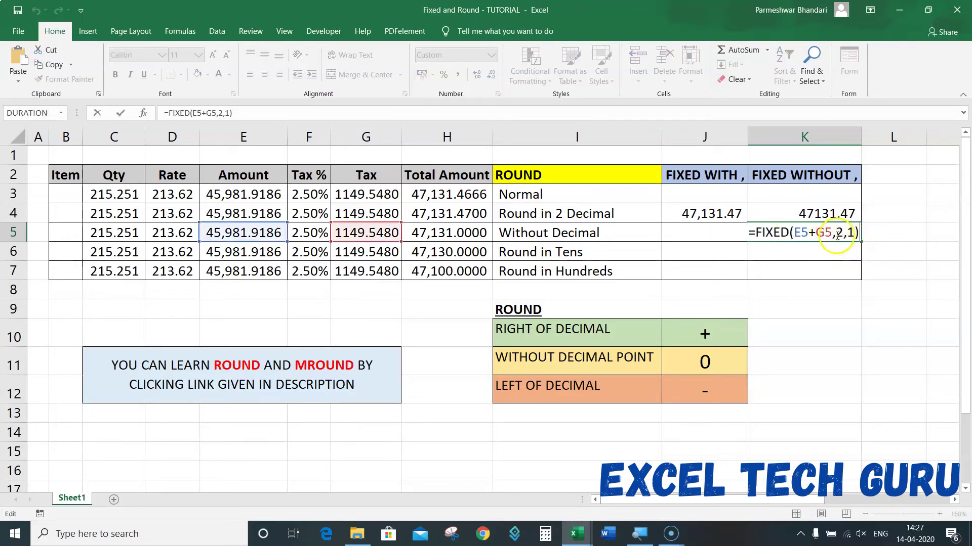
click(838, 233)
key(BackSpace)
text(0)
key(Return)
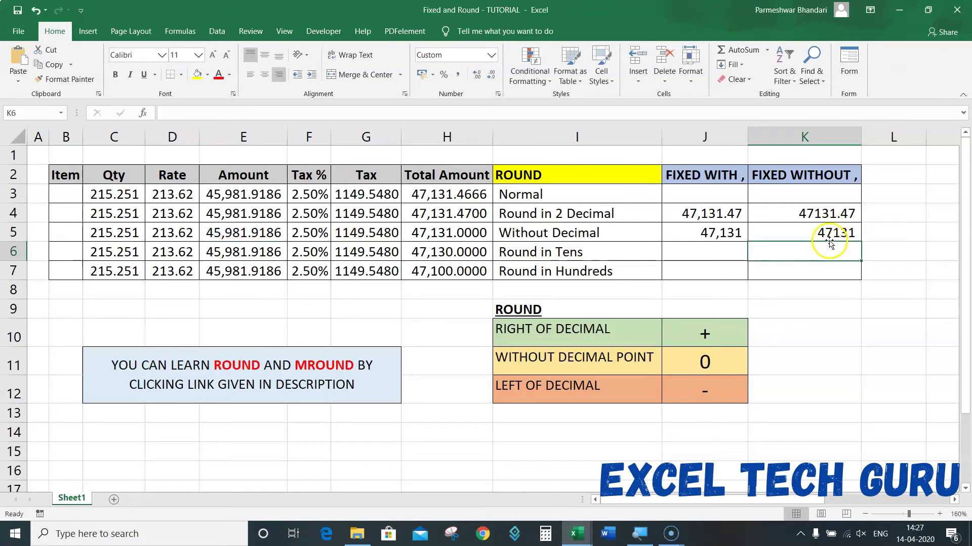
click(828, 234)
Fill J6 from J5 and edit it to =FIXED(E6+G6,-1), showing 47,130.
click(730, 250)
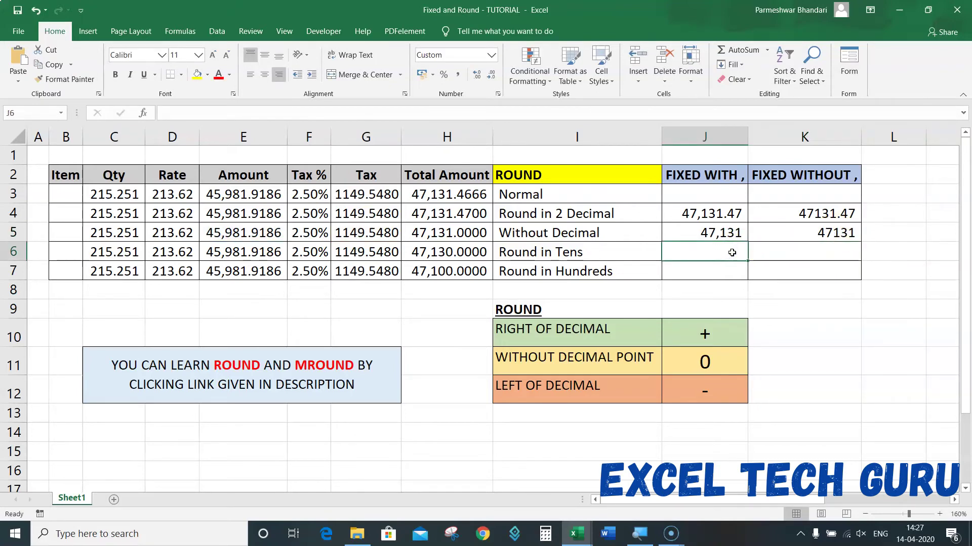
key(ctrl+d)
double_click(732, 252)
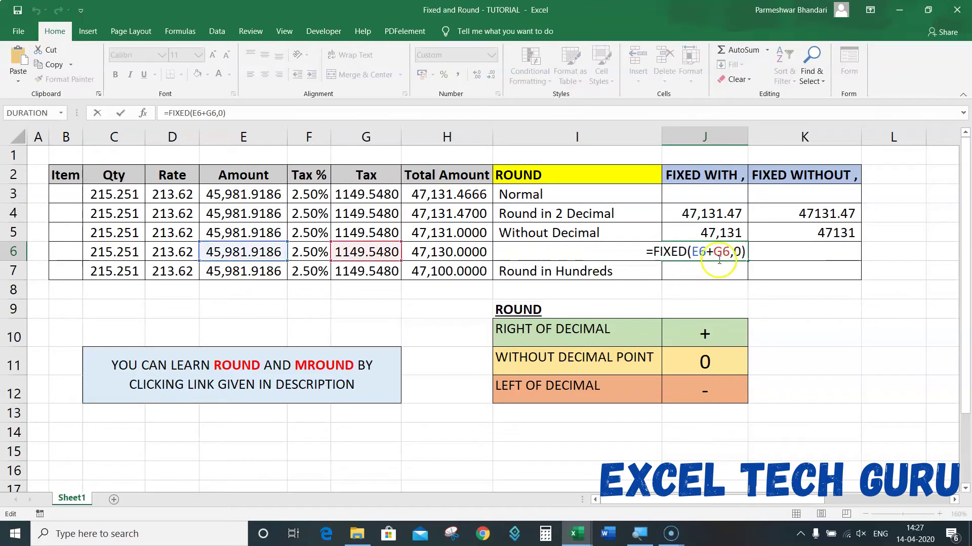
click(734, 251)
text(-1)
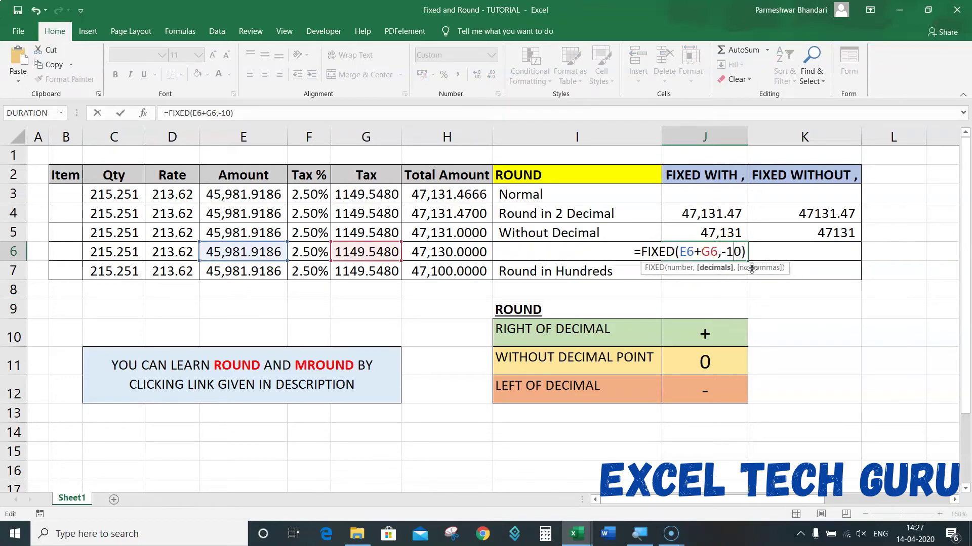
key(Delete)
key(Return)
click(700, 254)
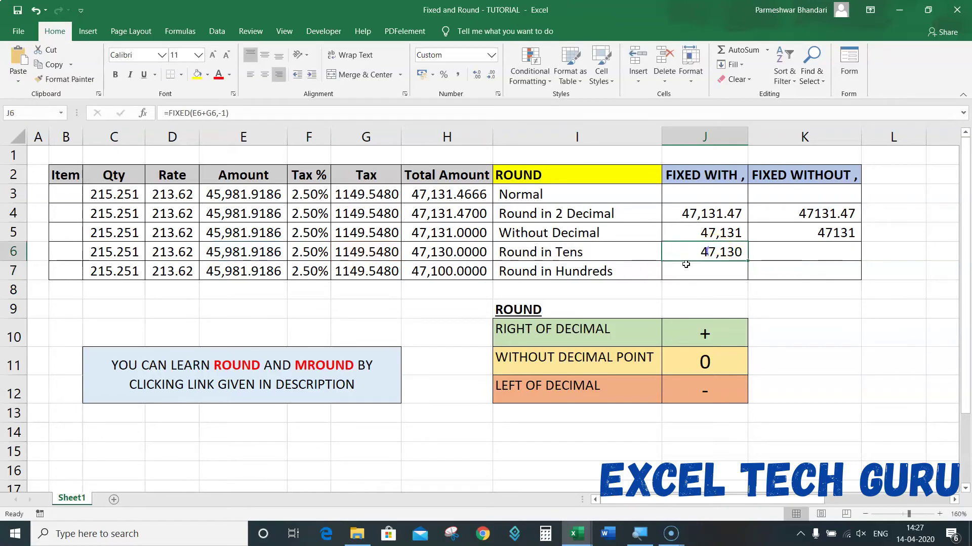
Fill K6 from K5 and edit it to =FIXED(E6+G6,-1,1), showing 47130.
click(778, 253)
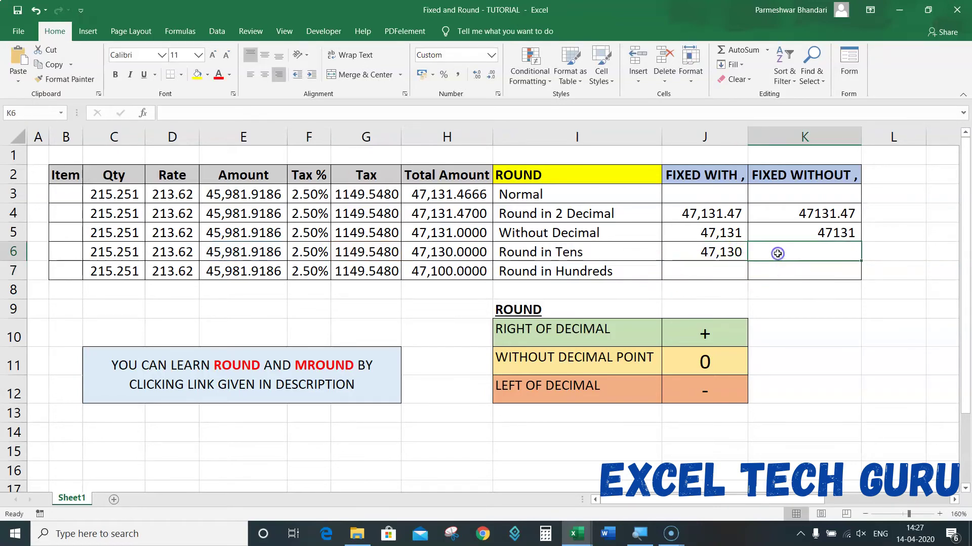
key(ctrl+d)
double_click(777, 253)
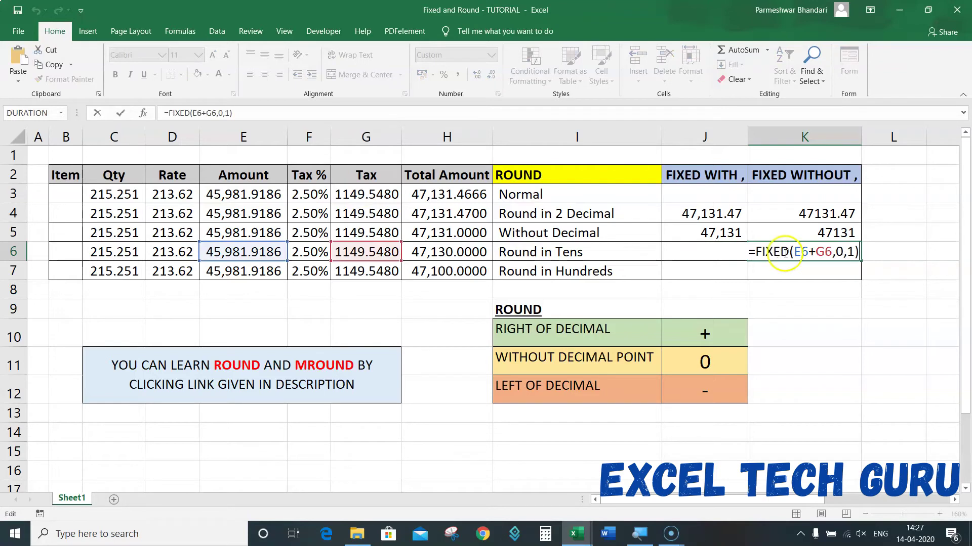
click(836, 253)
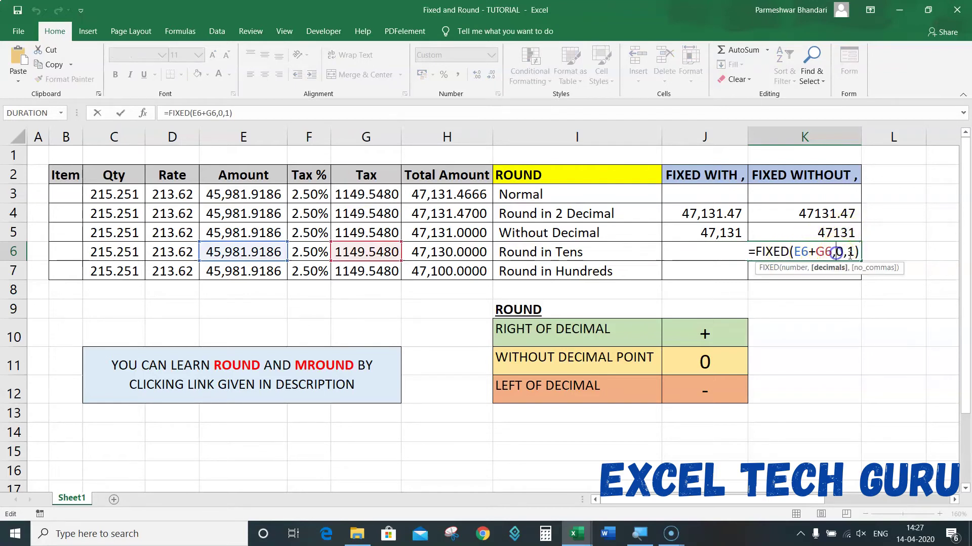
text(-1)
key(Delete)
key(Return)
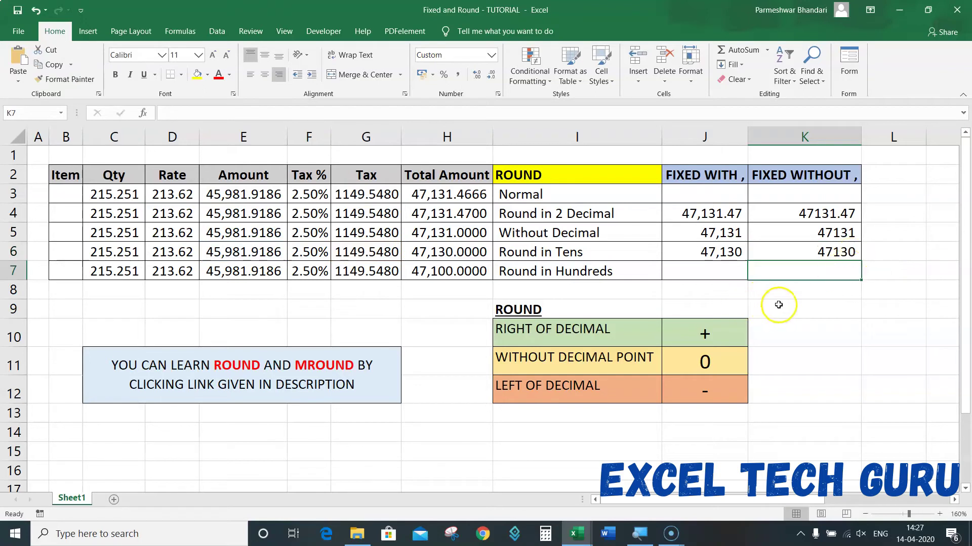
click(728, 271)
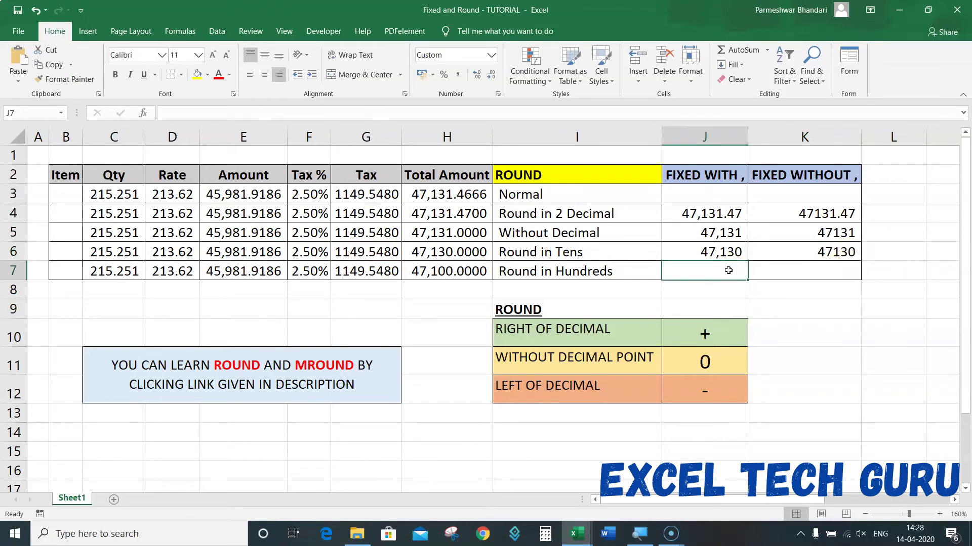
Fill the tens FIXED formula down into J7 and change its decimals to -2, showing 47,100.
click(721, 253)
click(721, 272)
key(ctrl+d)
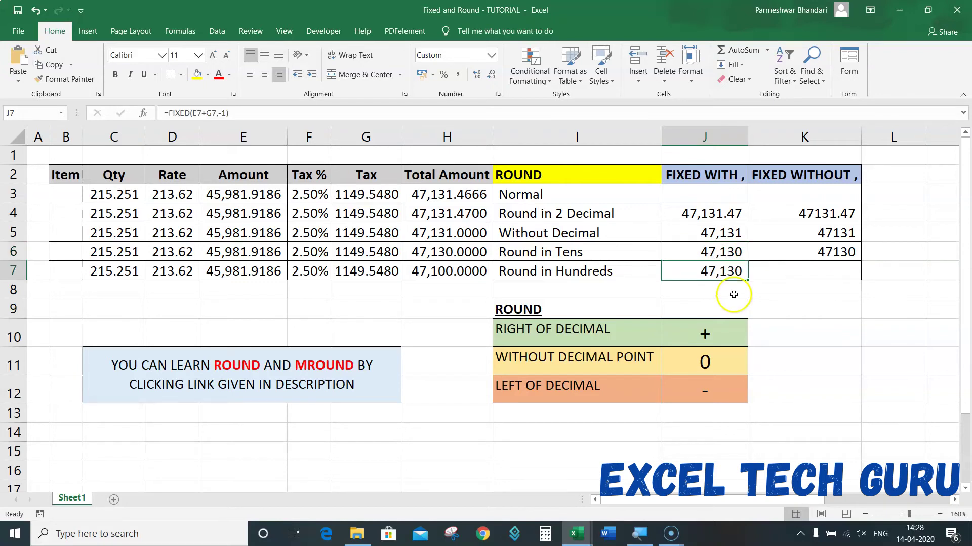
key(F2)
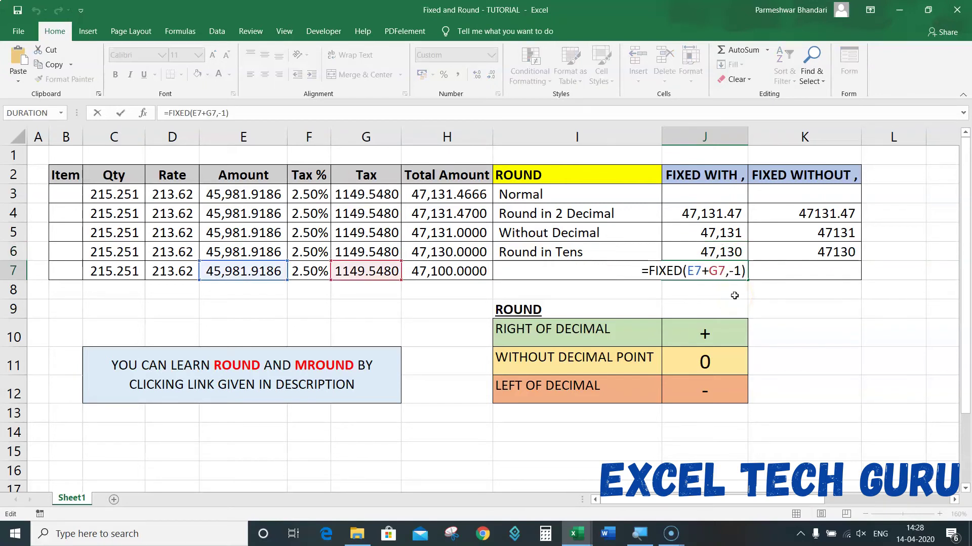
key(Left)
key(Left)
key(Delete)
text(2)
key(Return)
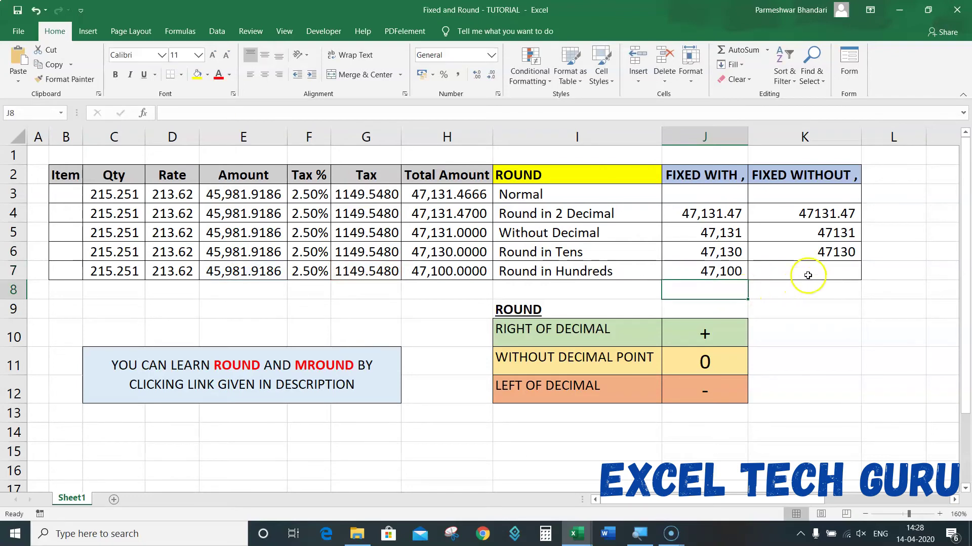
Edit K7's without-commas FIXED formula to round to hundreds, showing 47100.
double_click(841, 272)
key(Return)
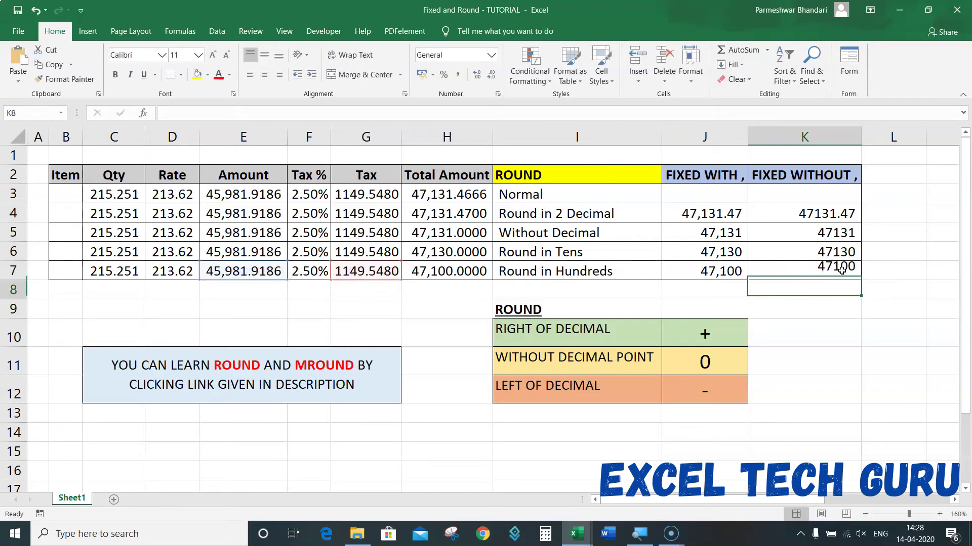
click(459, 287)
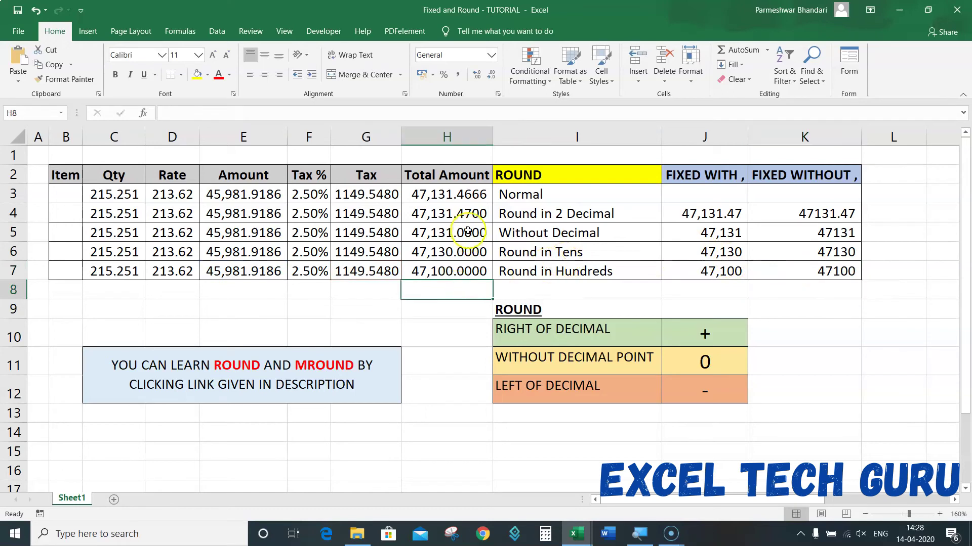
Adjust the Total Amount values in H3:H7 to display three decimal places.
drag(451, 194, 458, 271)
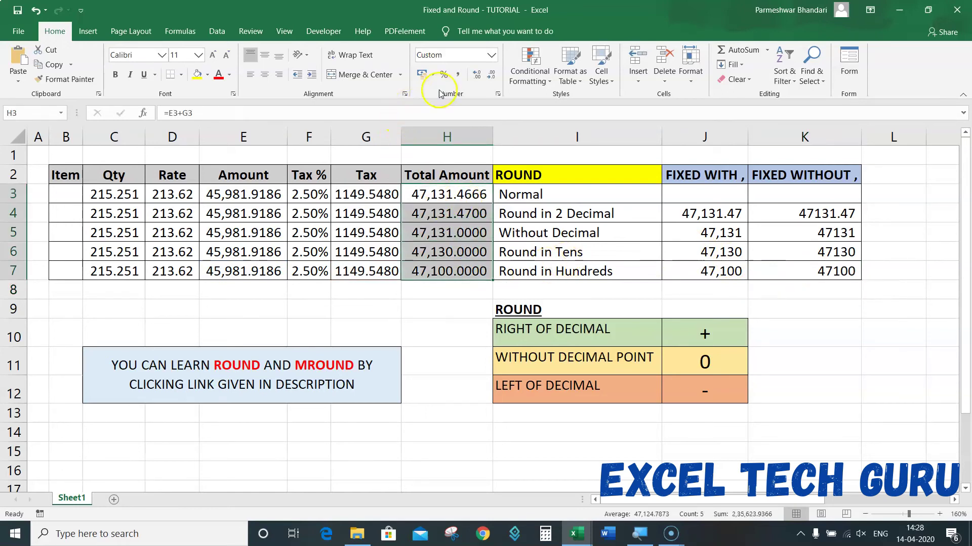
click(476, 74)
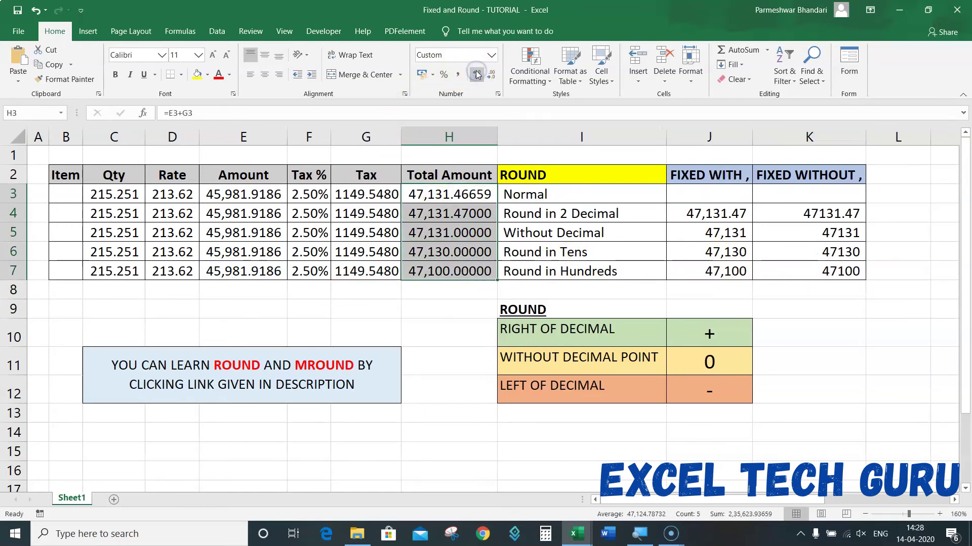
click(477, 74)
click(493, 80)
click(493, 80)
click(493, 80)
click(714, 211)
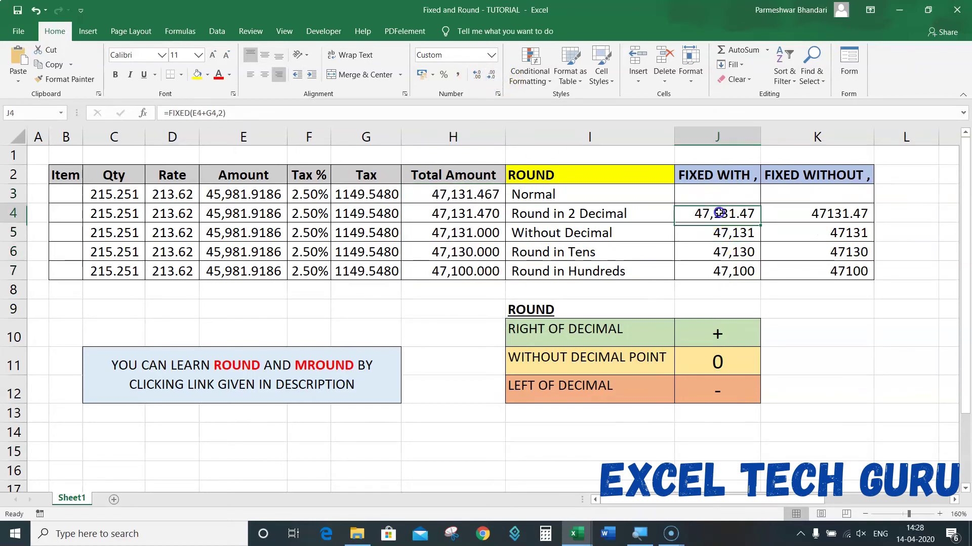
Try Decrease Decimal on the FIXED results in J4:K7.
drag(715, 211, 799, 268)
click(472, 75)
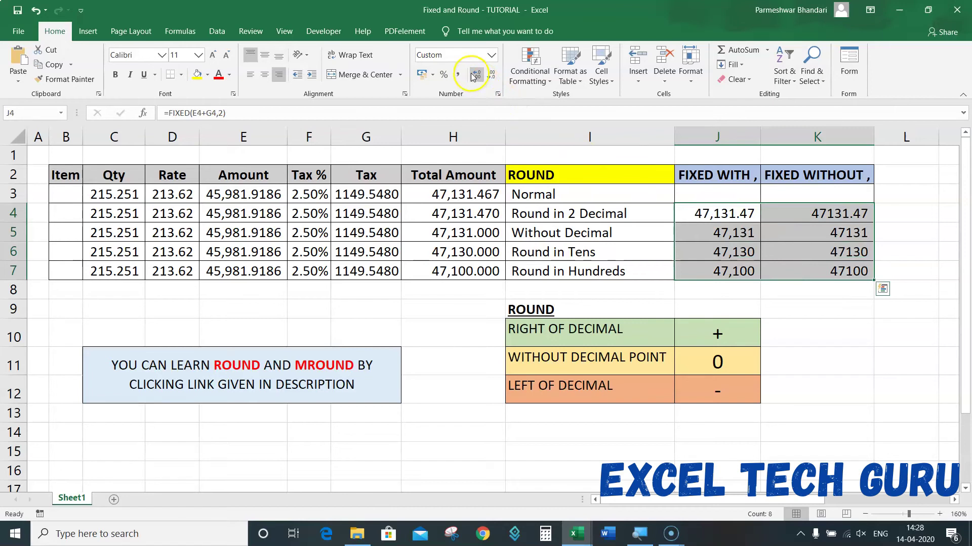
click(443, 306)
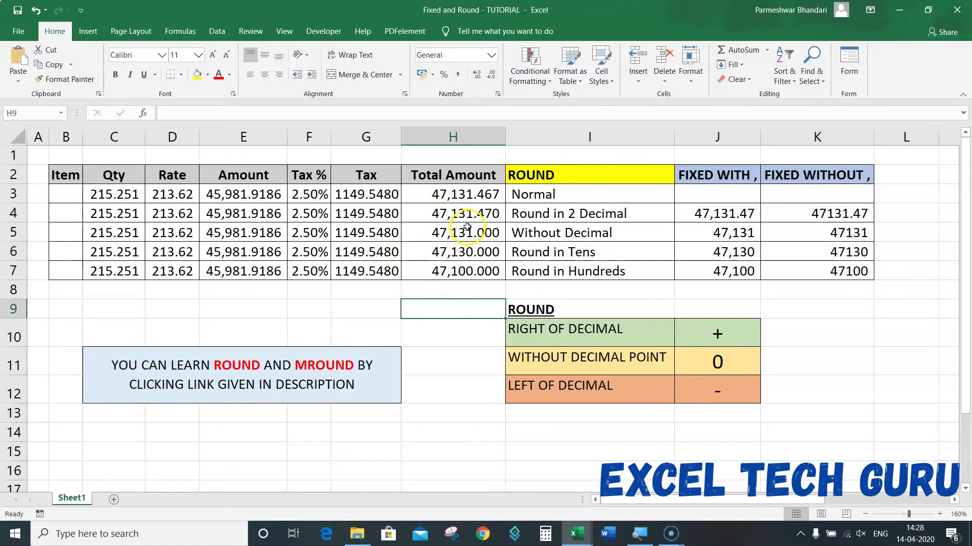
Review the rounded totals in H5:H7 and the hundreds ROUND formula in H7.
drag(468, 229, 462, 275)
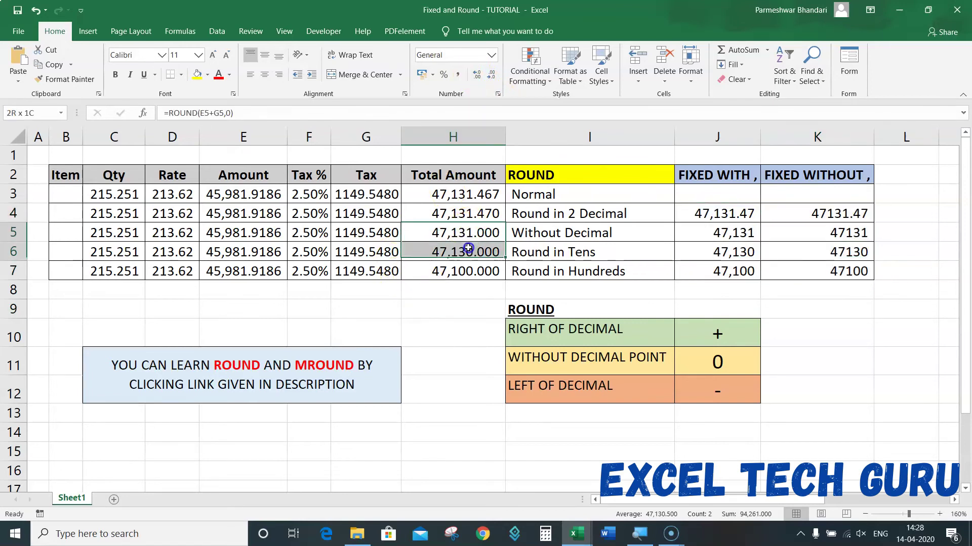
click(457, 306)
drag(466, 235, 470, 268)
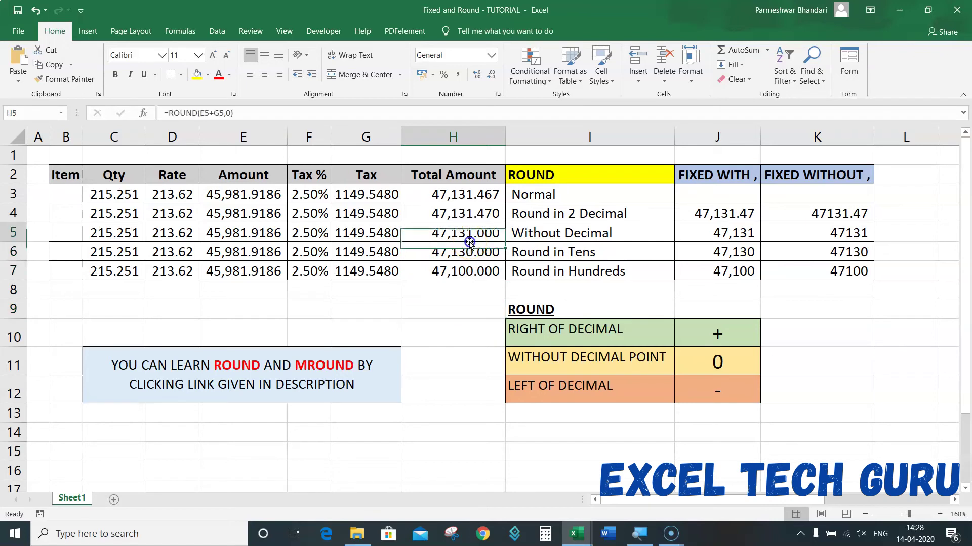
click(471, 269)
click(479, 322)
click(546, 272)
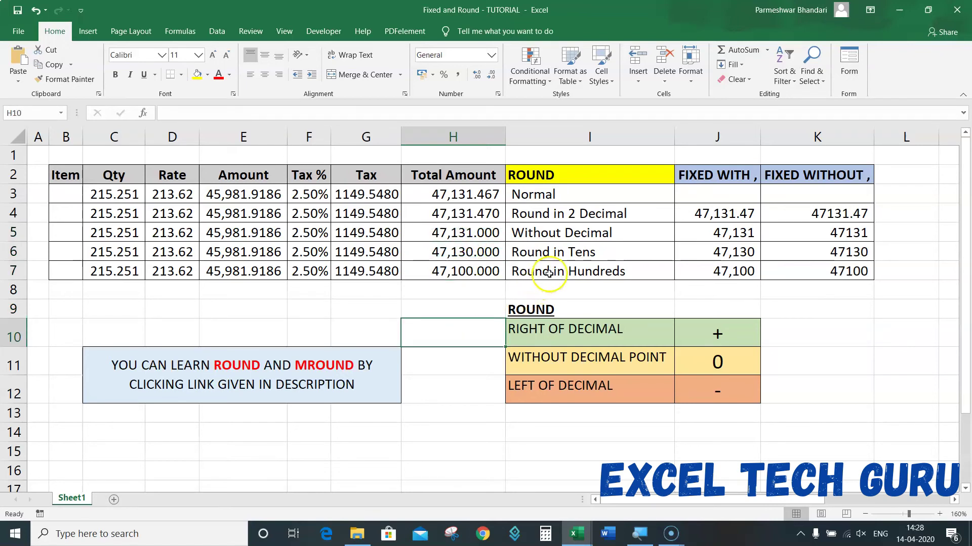
click(713, 233)
click(717, 213)
click(716, 233)
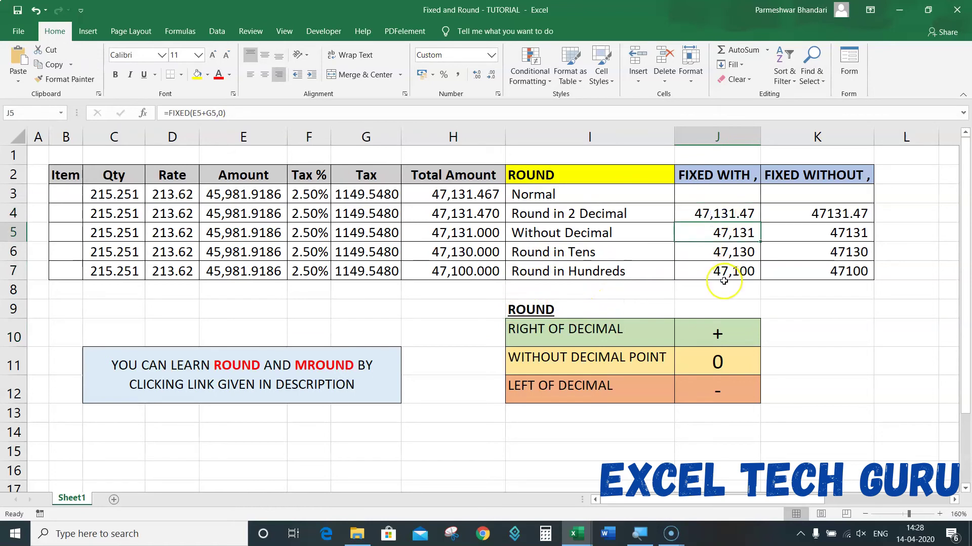
click(787, 286)
click(717, 219)
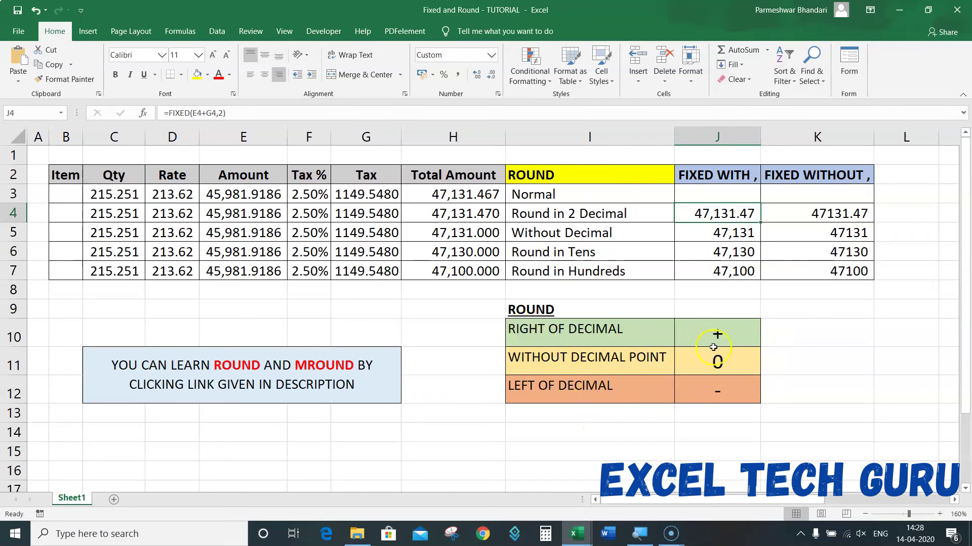
click(724, 337)
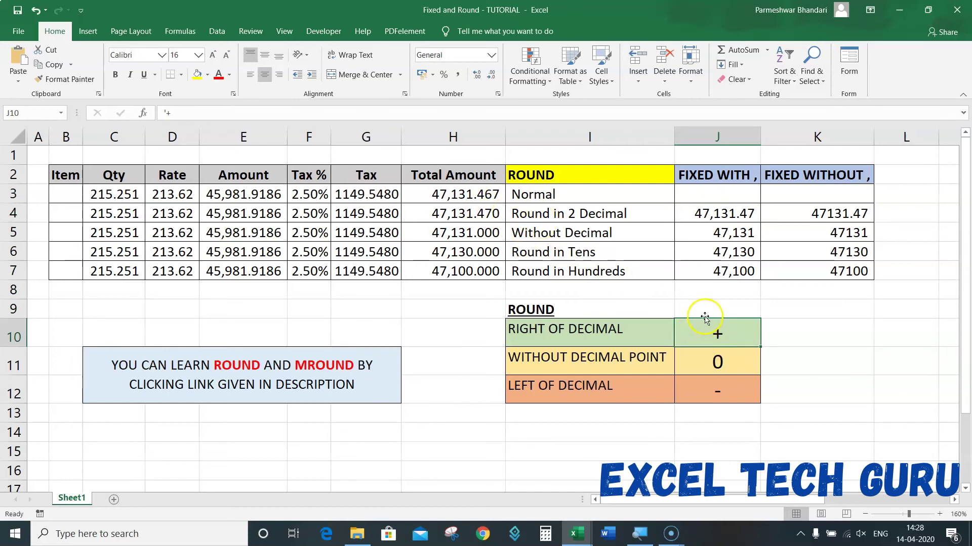
click(717, 365)
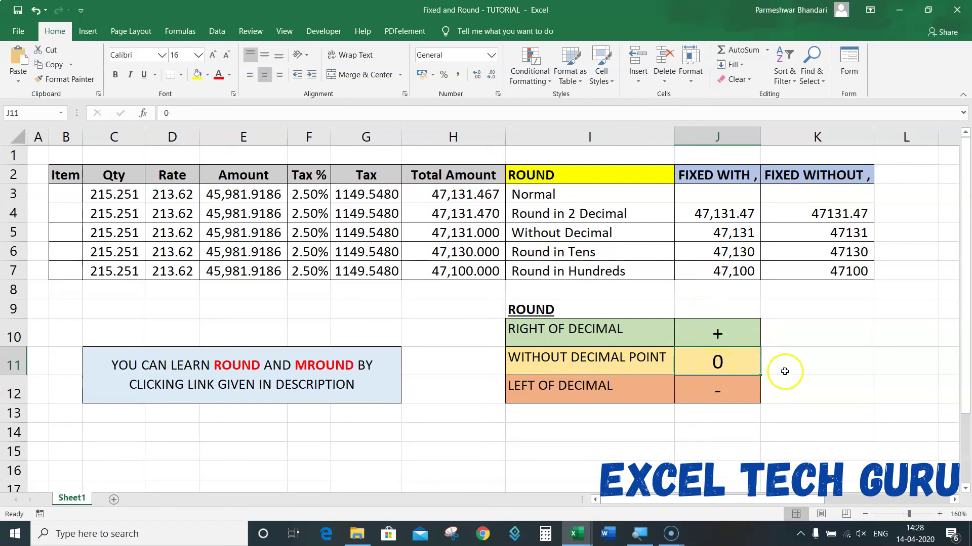
click(724, 390)
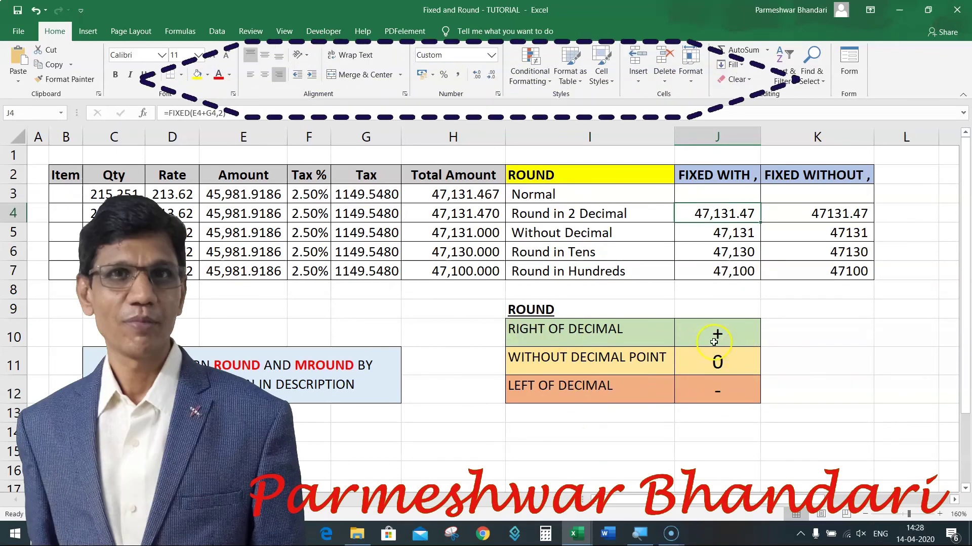
click(714, 342)
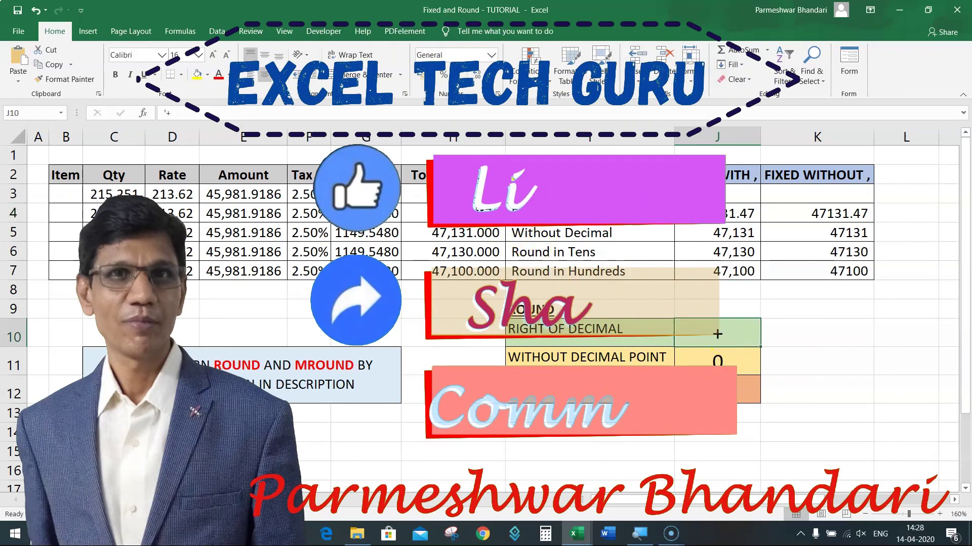